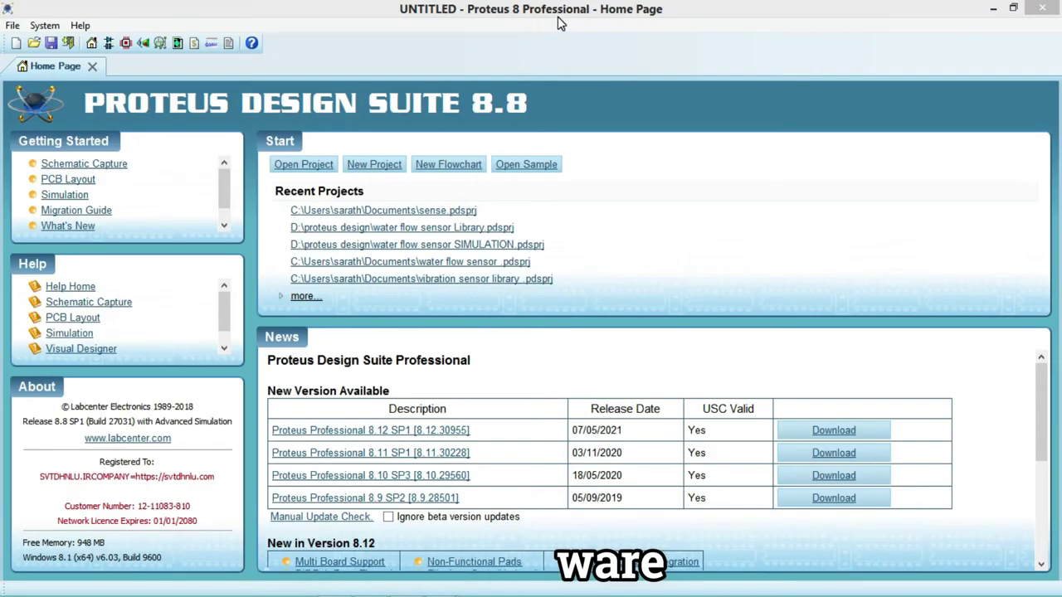
# Start a new project and name it "Arduino weighing machine"
pyautogui.click(395, 168)
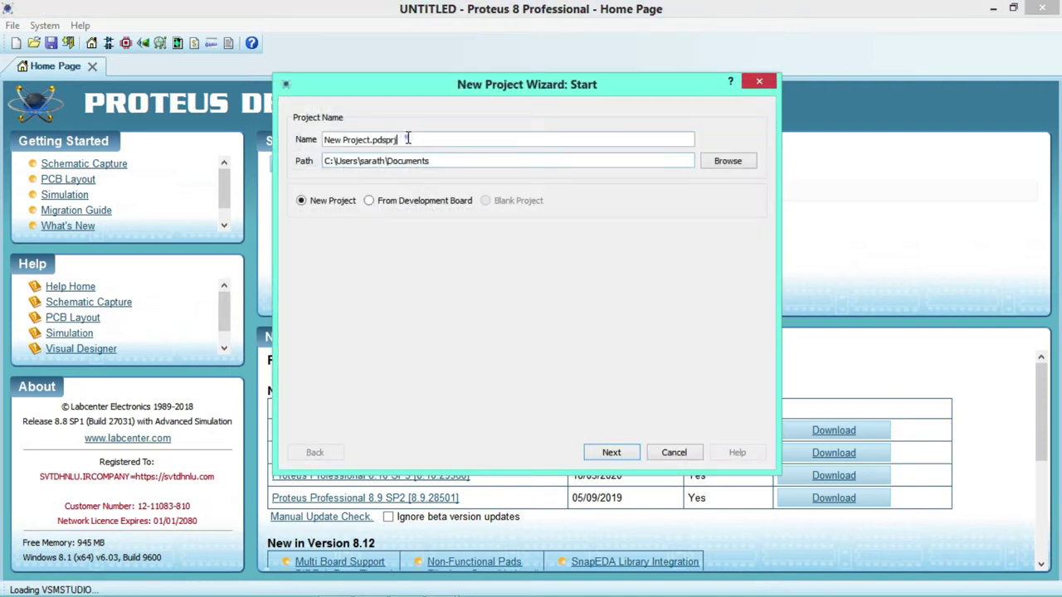
pyautogui.click(407, 138)
pyautogui.press('BackSpace')
pyautogui.press('BackSpace')
pyautogui.press('BackSpace')
pyautogui.press('BackSpace')
pyautogui.press('BackSpace')
pyautogui.press('BackSpace')
pyautogui.press('BackSpace')
pyautogui.press('BackSpace')
pyautogui.press('BackSpace')
pyautogui.press('BackSpace')
pyautogui.press('BackSpace')
pyautogui.press('BackSpace')
pyautogui.press('BackSpace')
pyautogui.press('BackSpace')
pyautogui.press('BackSpace')
pyautogui.press('BackSpace')
pyautogui.press('BackSpace')
pyautogui.press('BackSpace')
pyautogui.write('A')
pyautogui.write('rduin')
pyautogui.write('o ')
pyautogui.write('w')
pyautogui.write('el')
pyautogui.write('gh')
pyautogui.write('in')
pyautogui.write('g')
pyautogui.write(' ma')
pyautogui.write('c')
pyautogui.write('h')
pyautogui.write('in')
pyautogui.write('e')
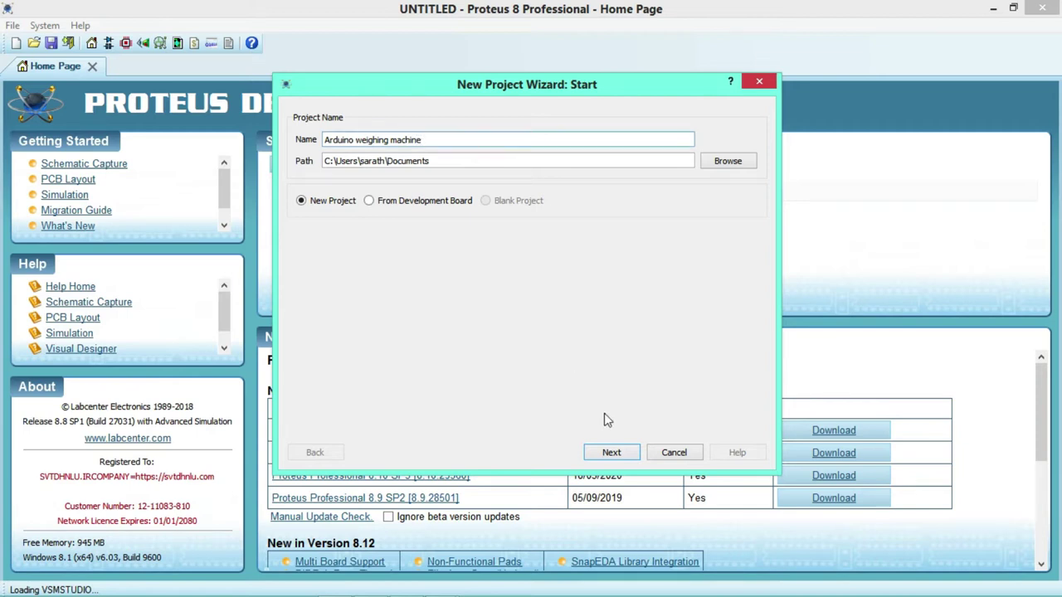
# Create the project with a schematic from the DEFAULT template, without a PCB layout or firmware project
pyautogui.click(612, 452)
pyautogui.click(612, 452)
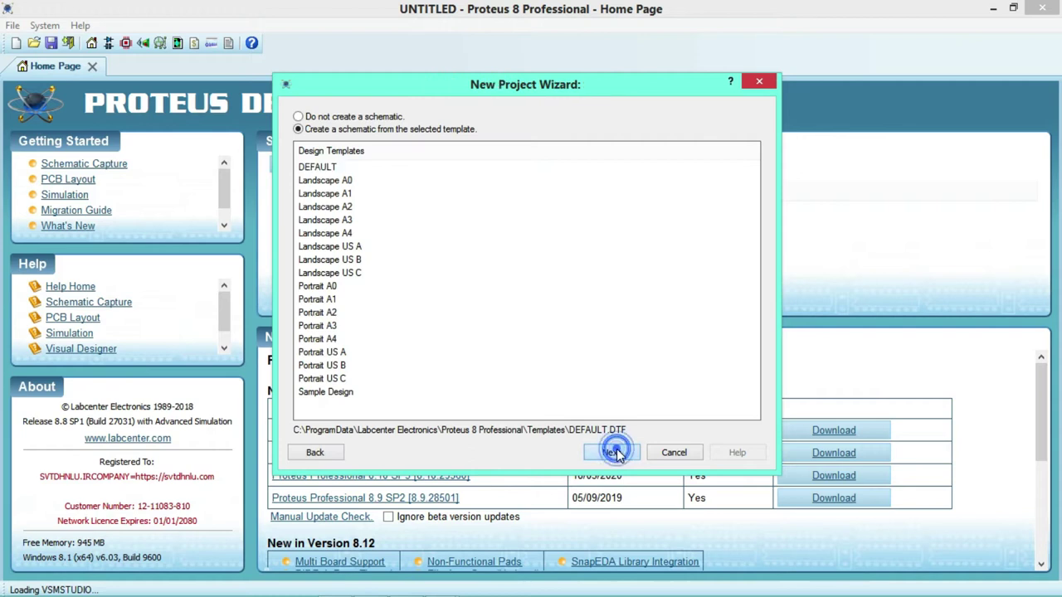
pyautogui.click(612, 452)
pyautogui.click(612, 452)
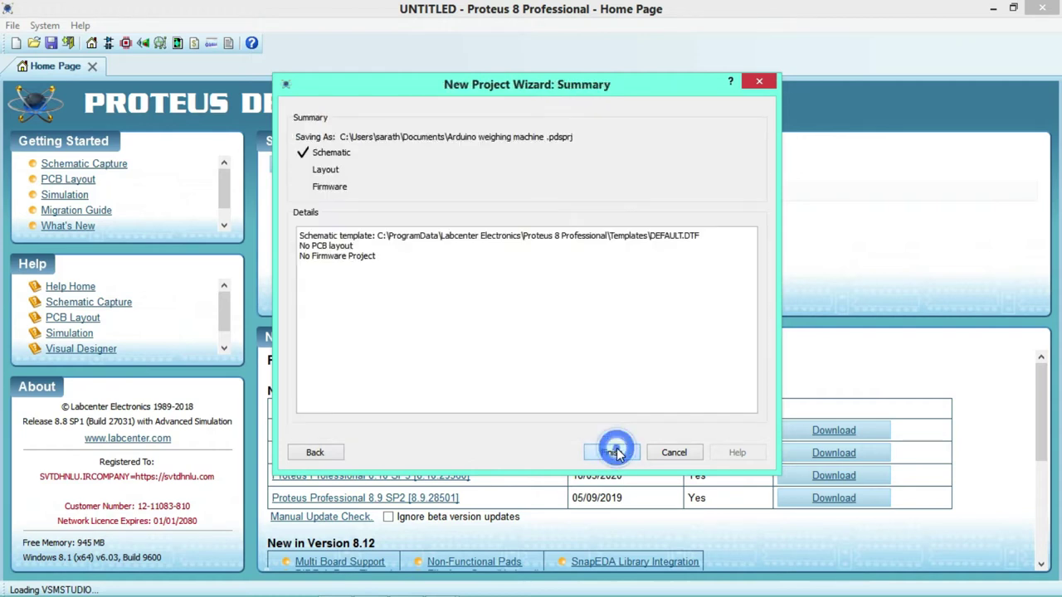
pyautogui.click(612, 452)
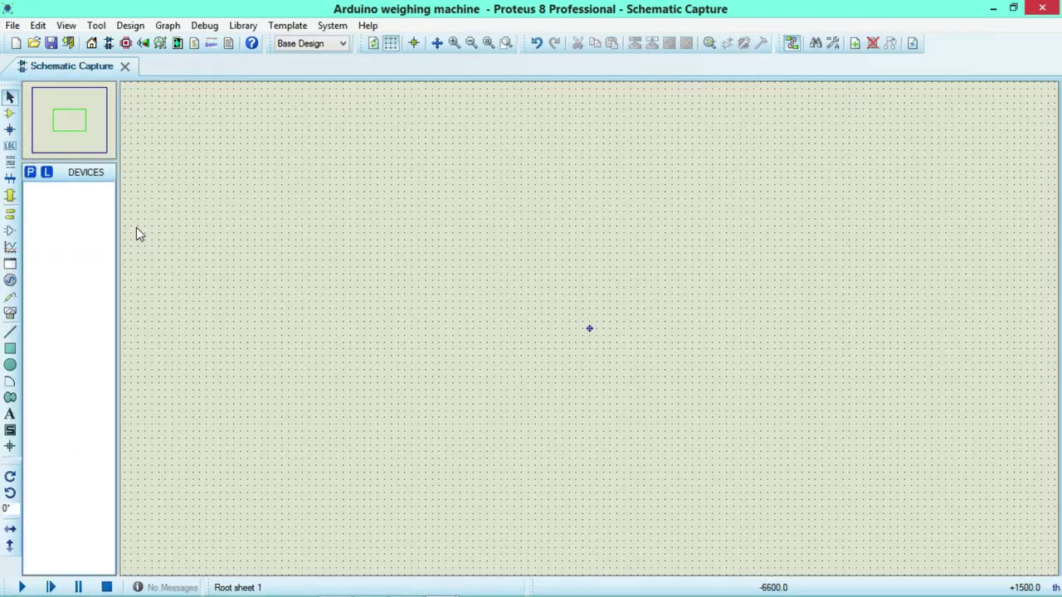
# Find "uno" in the device library and add ARDUINO UNO R3 from the ARDUINO library to the device list
pyautogui.click(29, 174)
pyautogui.click(189, 131)
pyautogui.write('un')
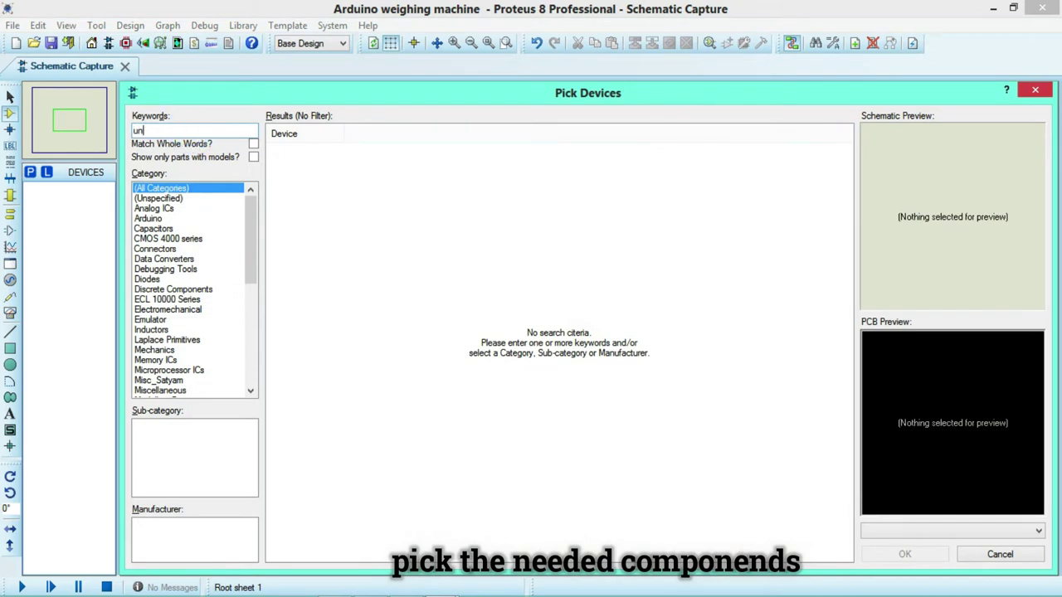
pyautogui.write('o')
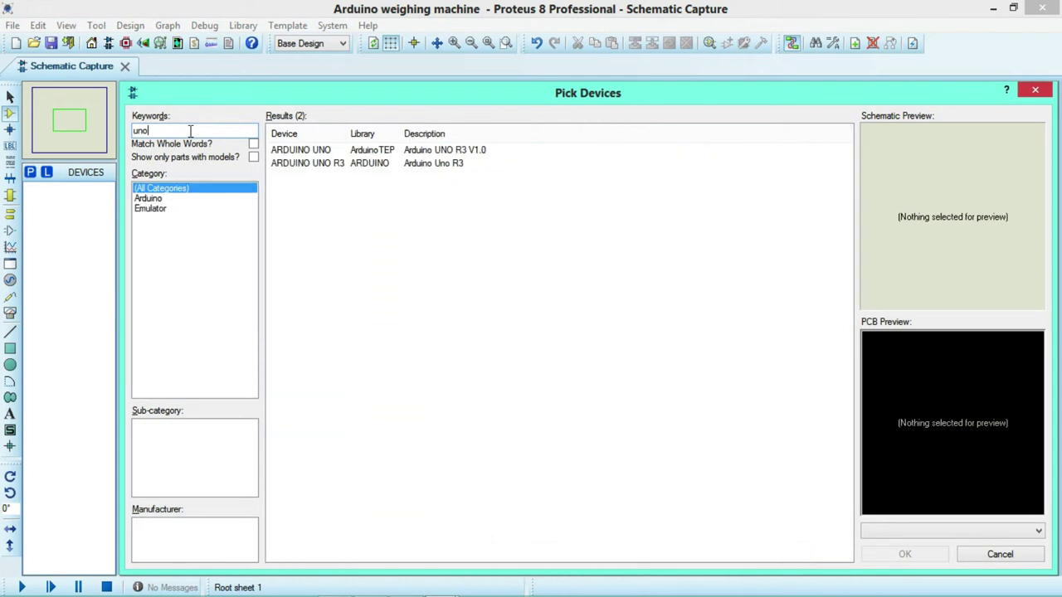
pyautogui.click(288, 163)
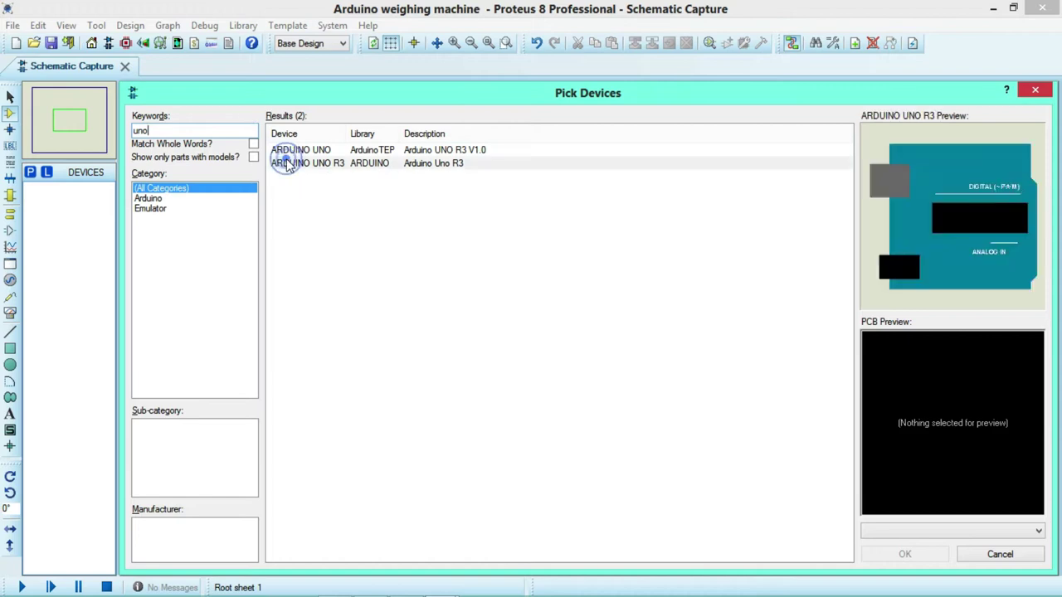
pyautogui.doubleClick(287, 163)
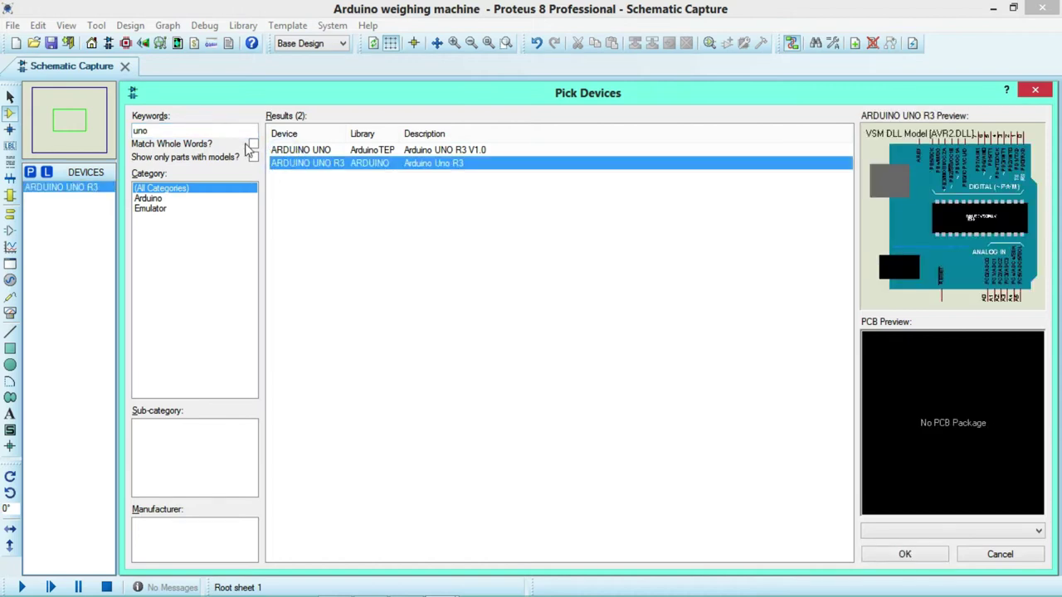
# Find "lcd" in the device library and add the 16x2 alphanumeric LCD LM016L from the DISPLAY library to the device list
pyautogui.click(226, 133)
pyautogui.press('BackSpace')
pyautogui.press('BackSpace')
pyautogui.press('BackSpace')
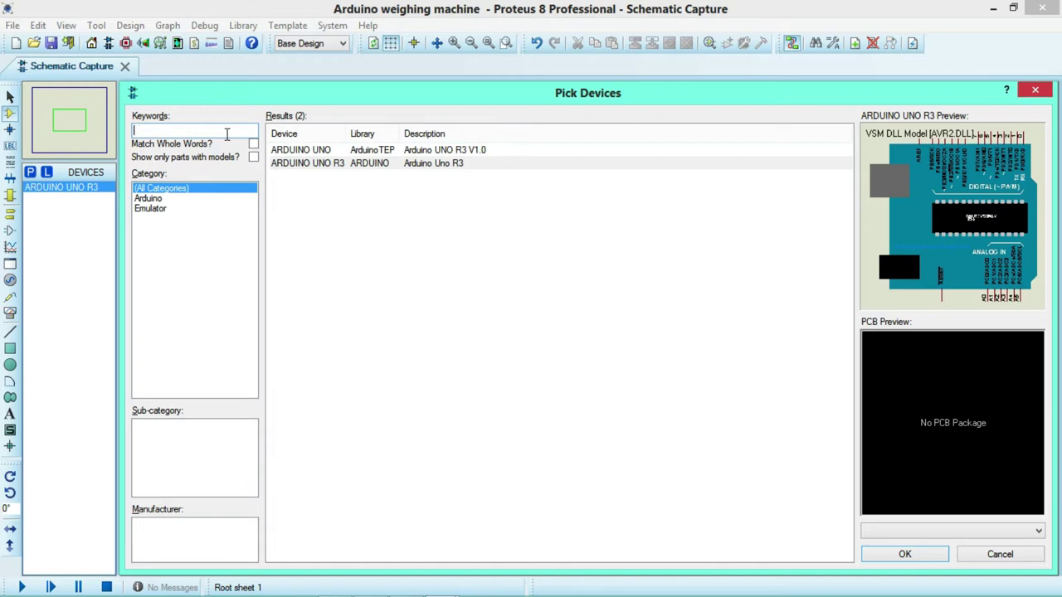
pyautogui.write('l')
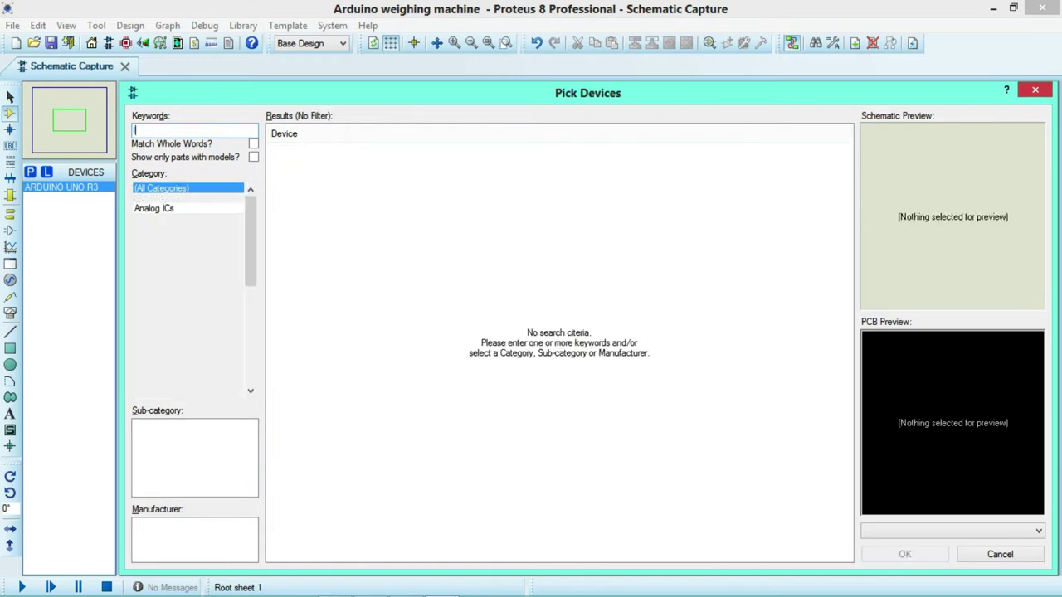
pyautogui.write('cd')
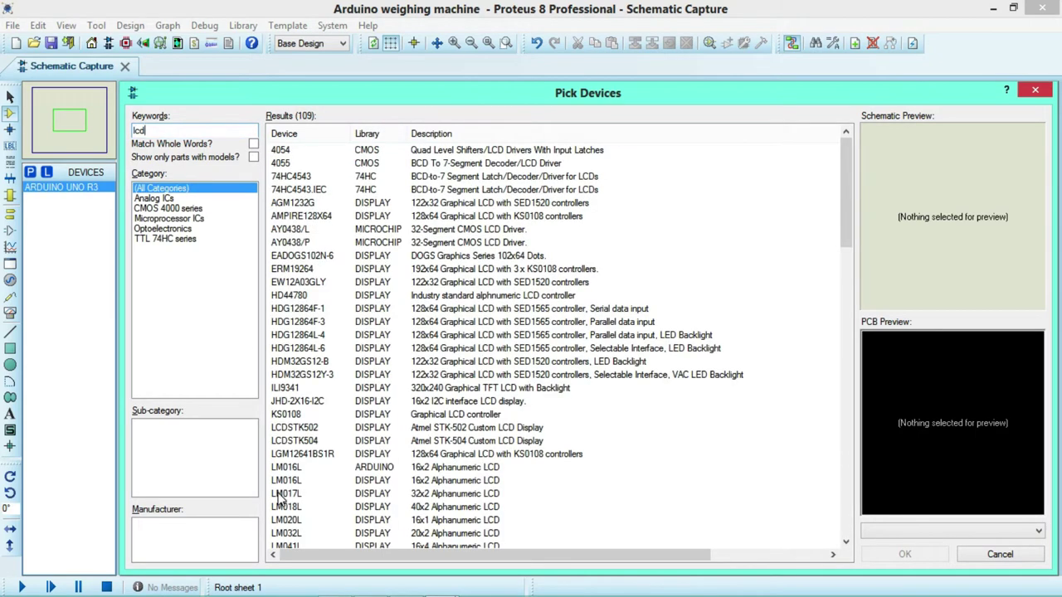
pyautogui.click(303, 480)
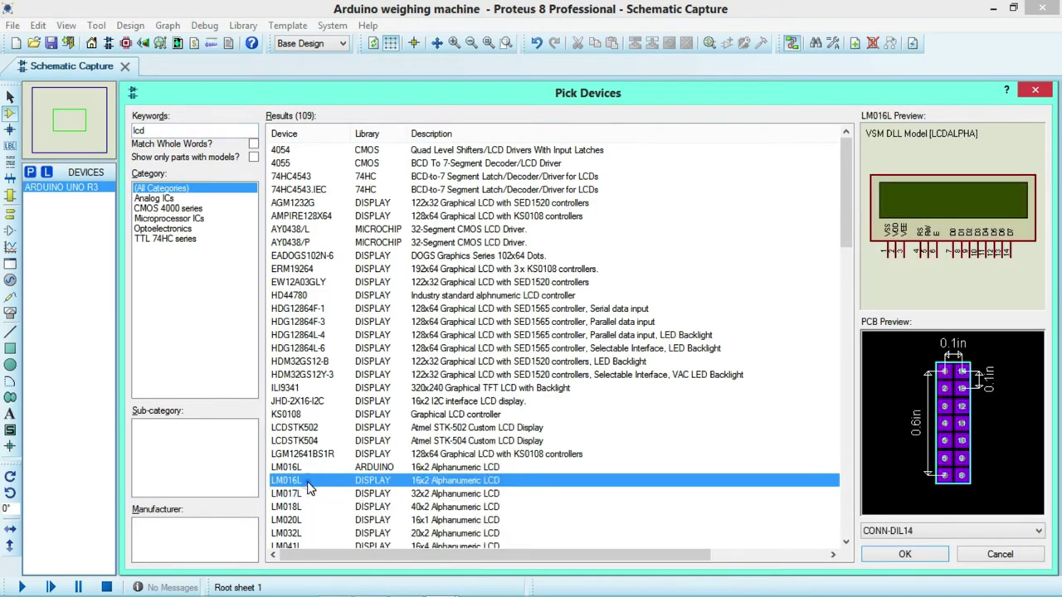
pyautogui.doubleClick(303, 479)
# Find "hx7" in the device library and add the HX711 24-bit weigh-scale converter to the device list
pyautogui.click(151, 129)
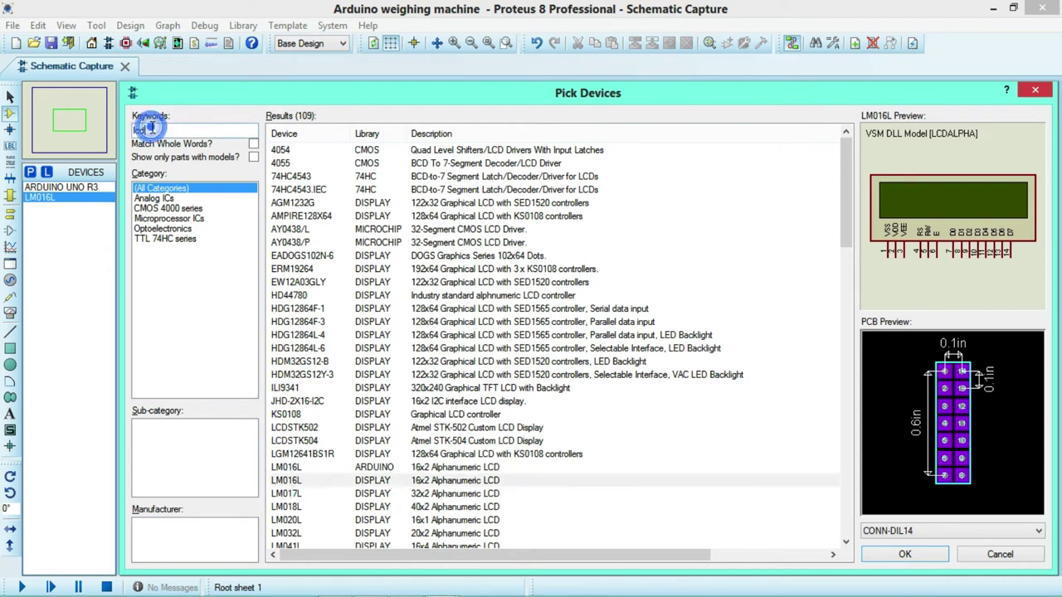
pyautogui.press('BackSpace')
pyautogui.press('BackSpace')
pyautogui.press('BackSpace')
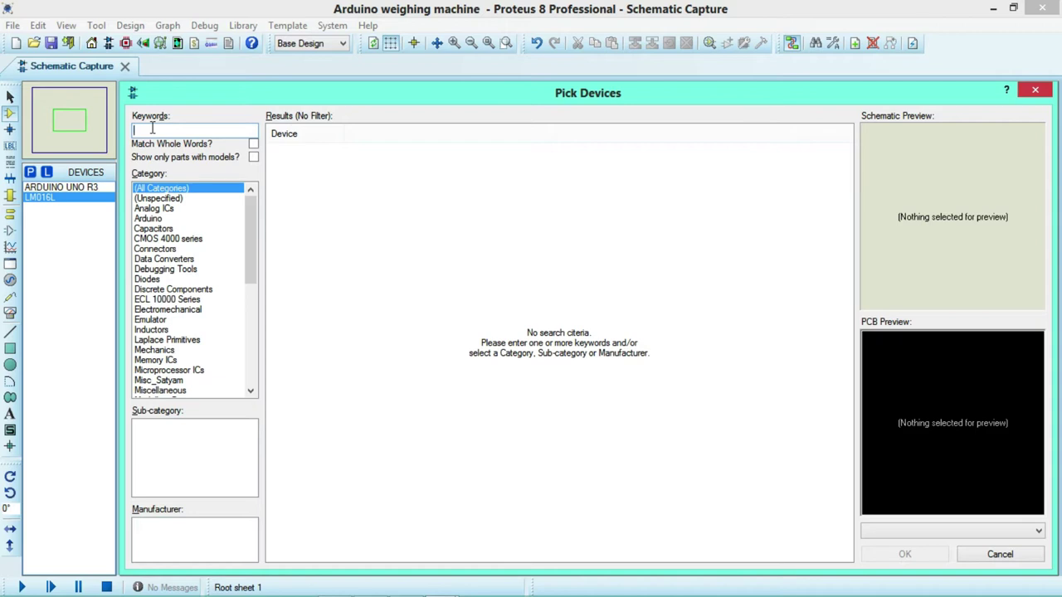
pyautogui.write('h')
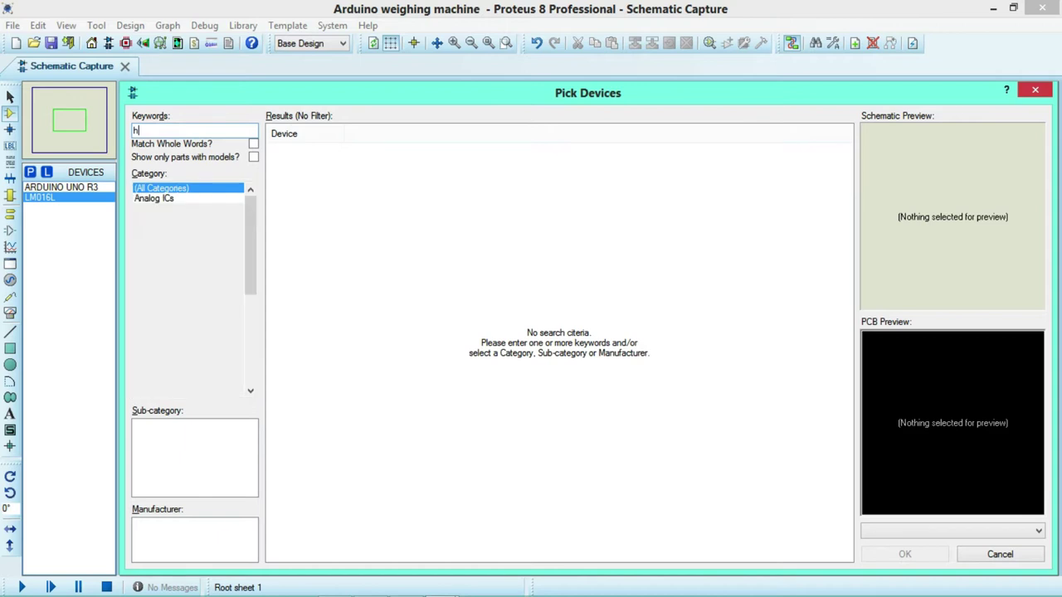
pyautogui.write('x7')
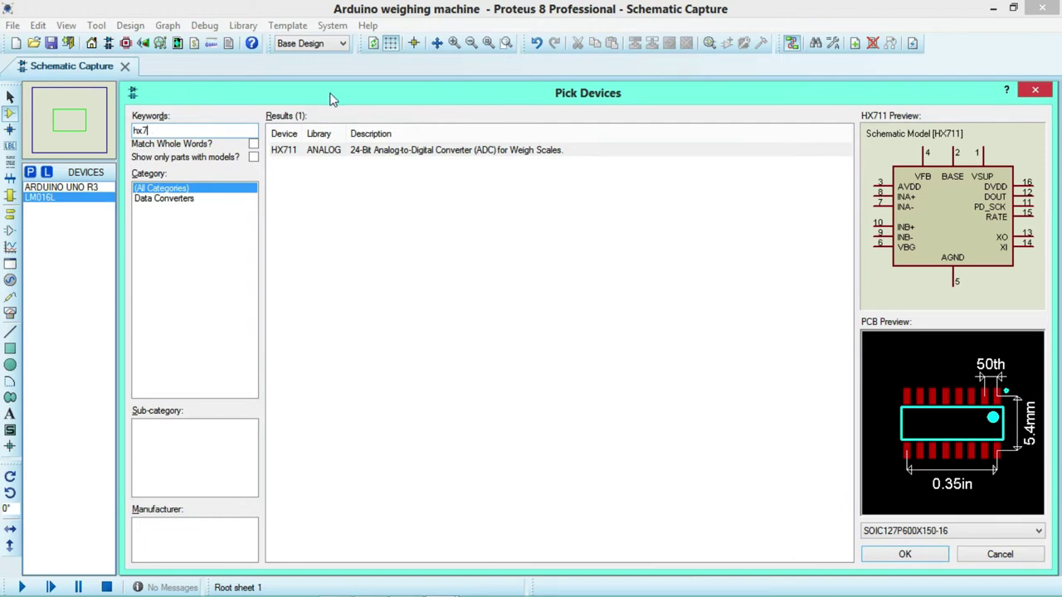
pyautogui.click(342, 151)
pyautogui.click(342, 156)
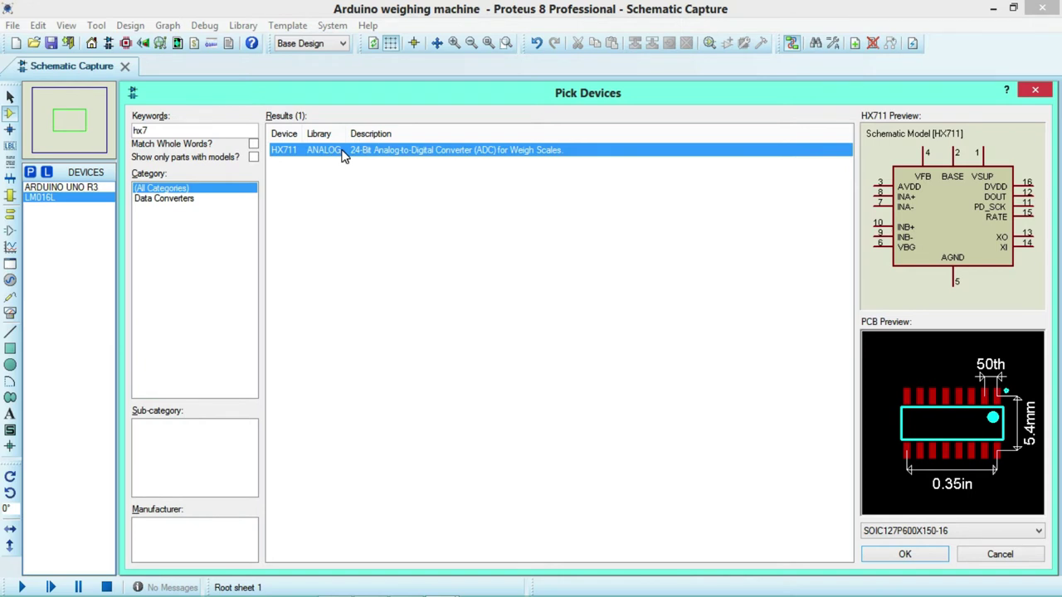
pyautogui.doubleClick(344, 156)
# Search for "103" within the Resistors category and add the 10K trimpot 3214G-1-103E from the TRIMMERS library to the device list
pyautogui.click(206, 132)
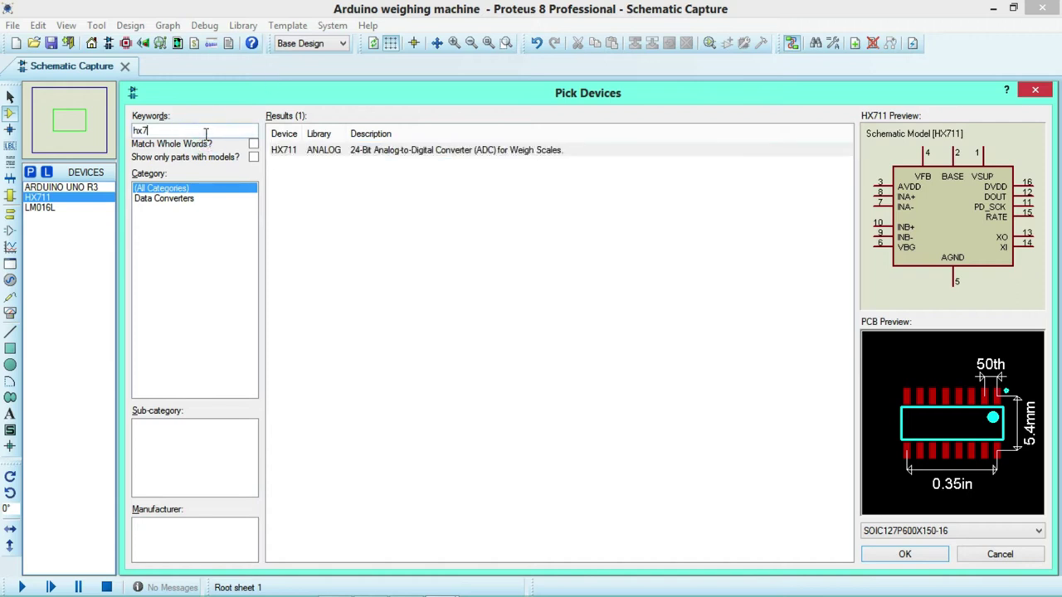
pyautogui.press('BackSpace')
pyautogui.press('BackSpace')
pyautogui.press('BackSpace')
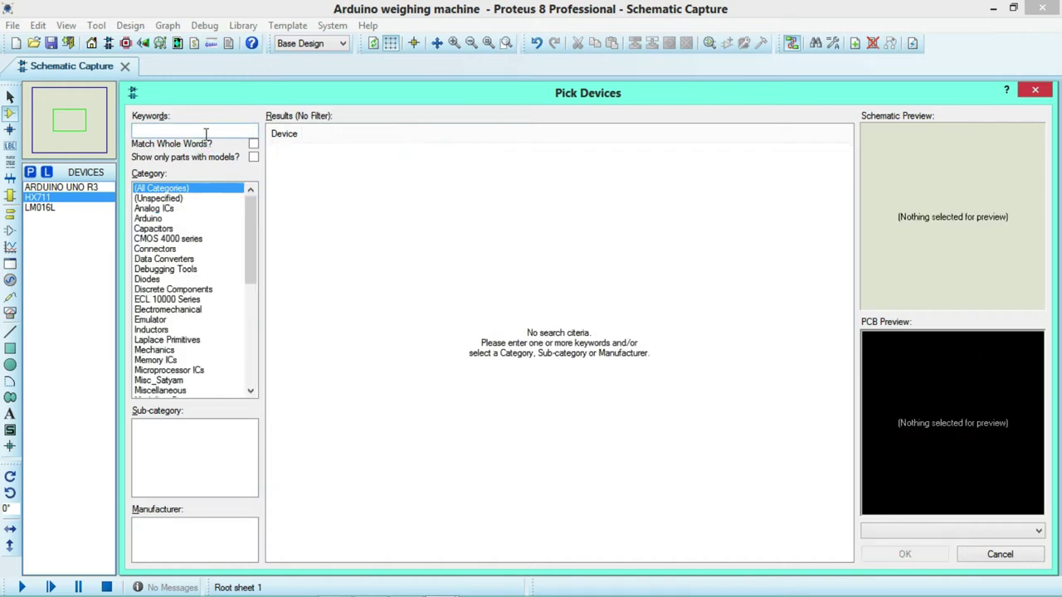
pyautogui.write('103')
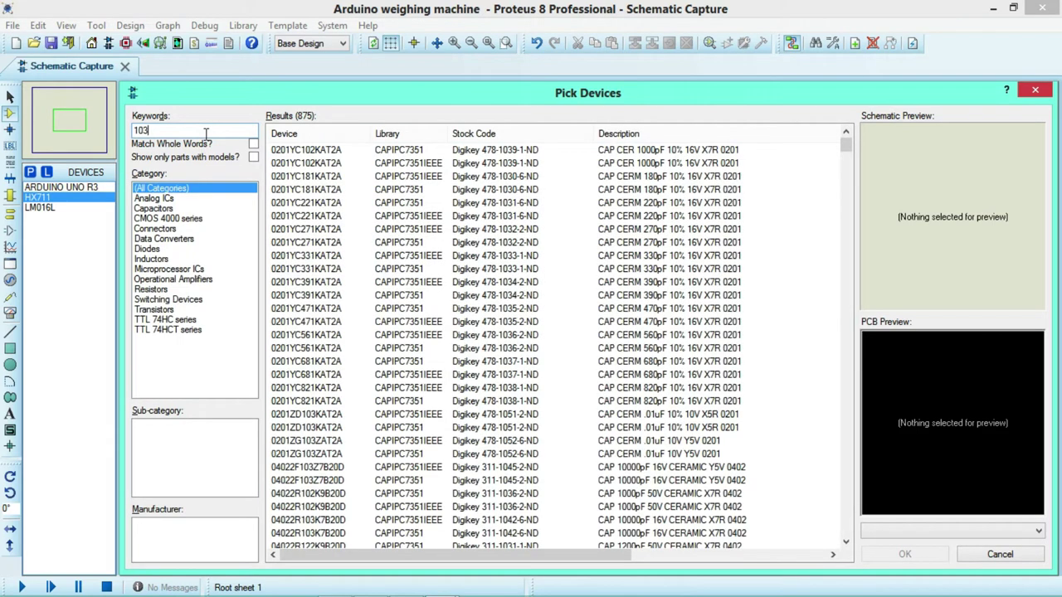
pyautogui.click(165, 290)
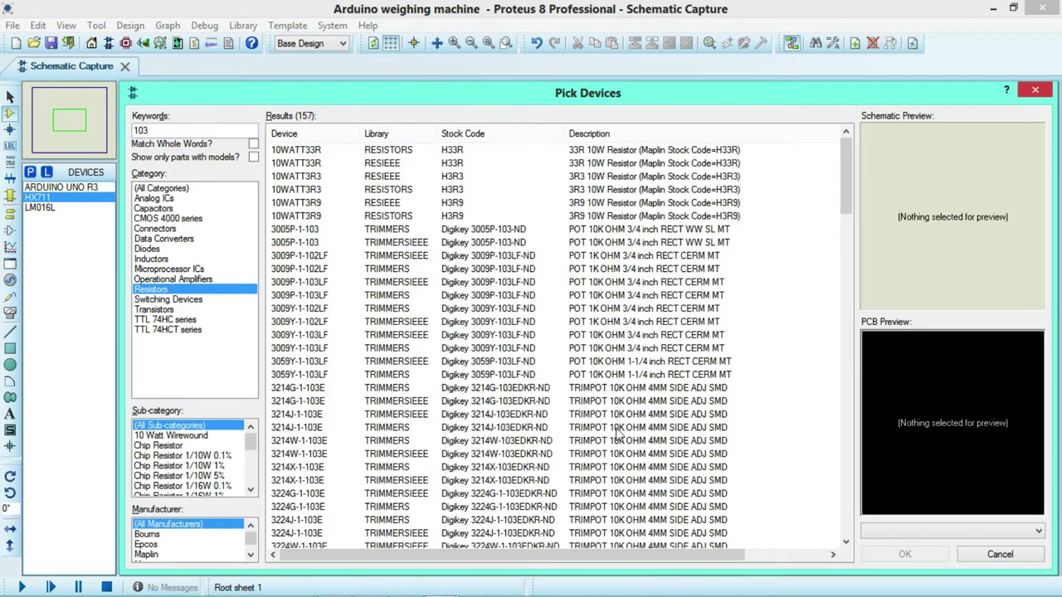
pyautogui.click(628, 390)
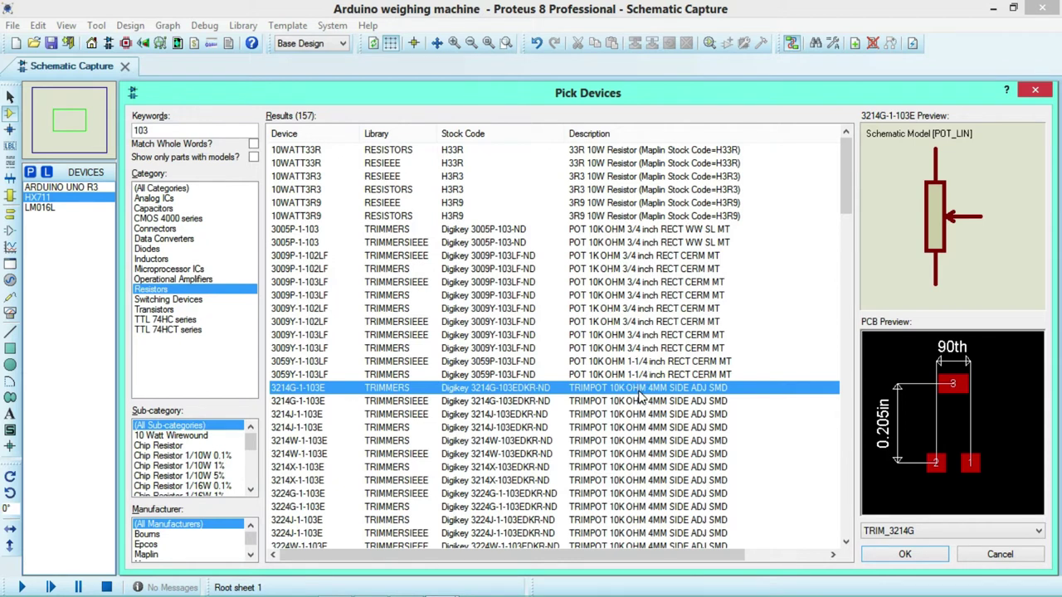
pyautogui.doubleClick(641, 396)
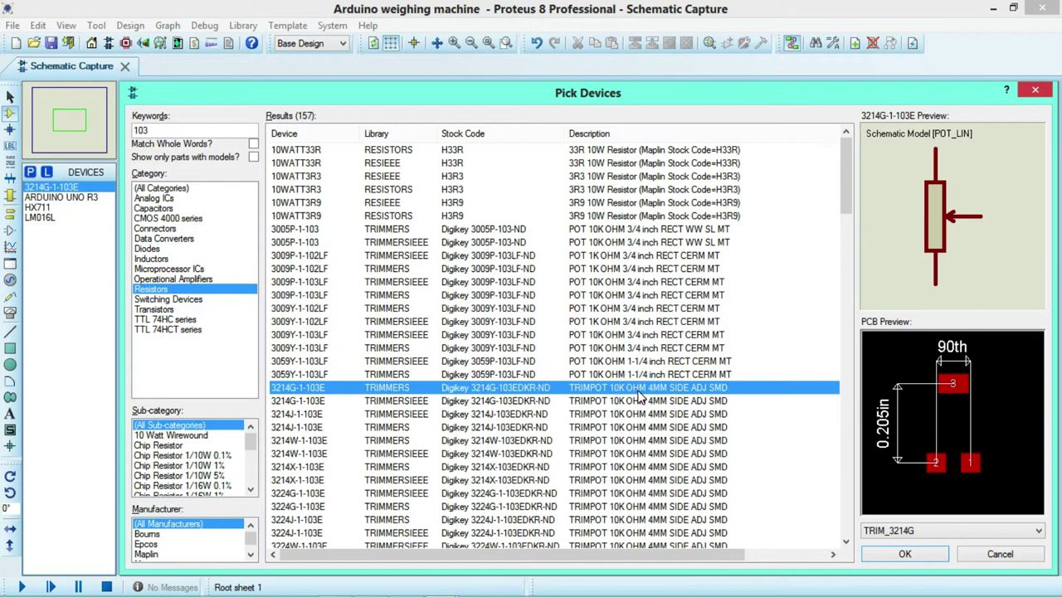
# Find "2n290" in the device library and add the 2N2905 PNP transistor to the device list
pyautogui.click(169, 132)
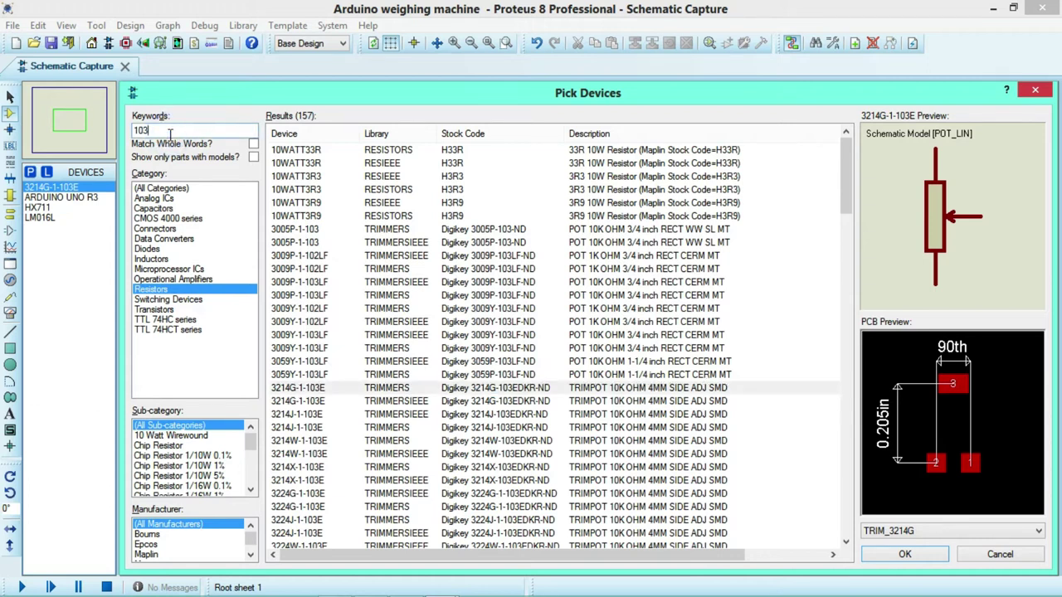
pyautogui.press('BackSpace')
pyautogui.press('BackSpace')
pyautogui.press('BackSpace')
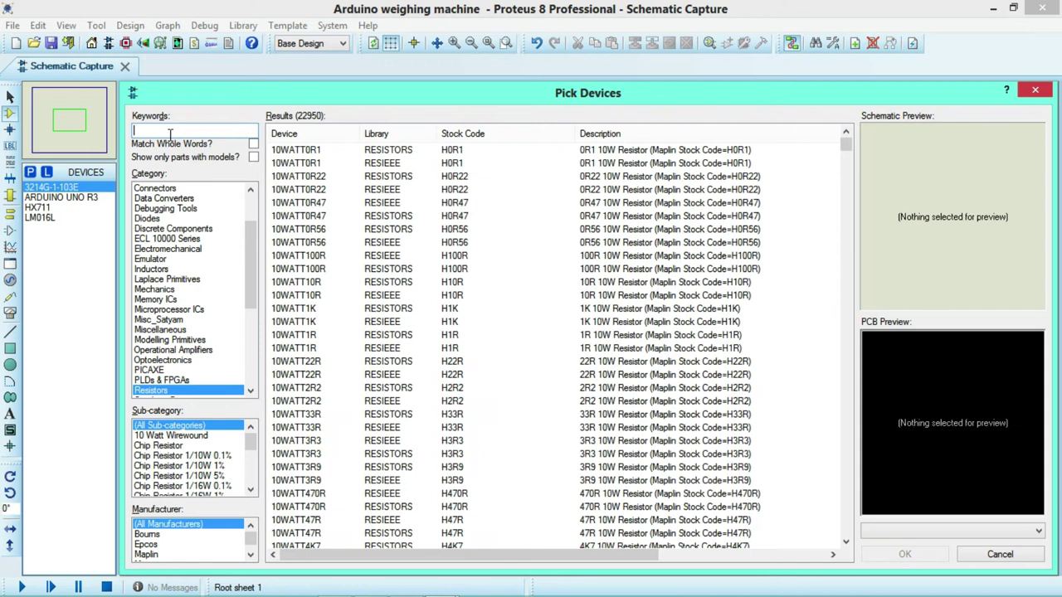
pyautogui.write('2')
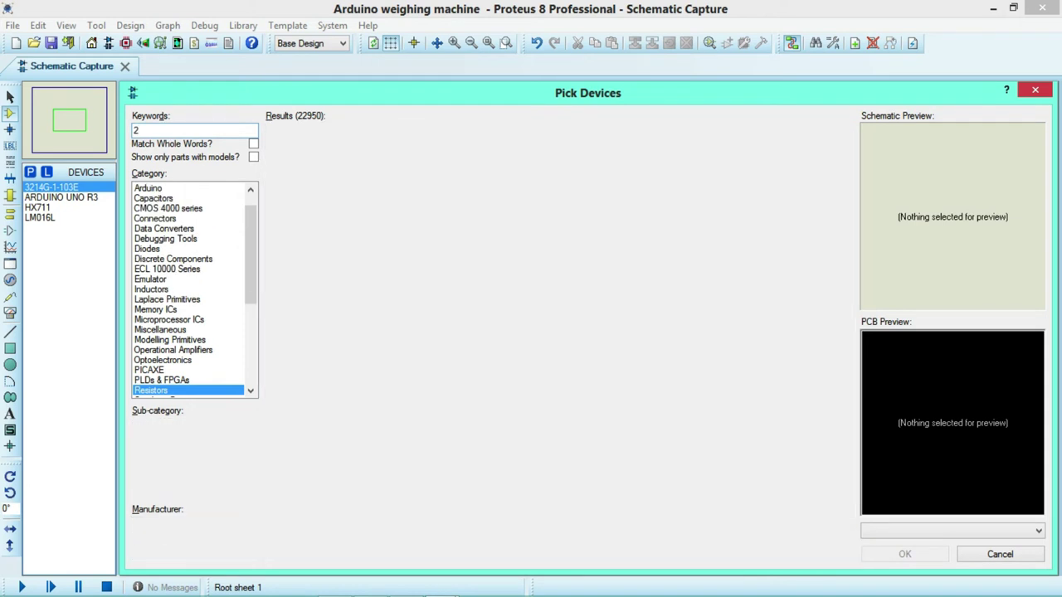
pyautogui.write('r')
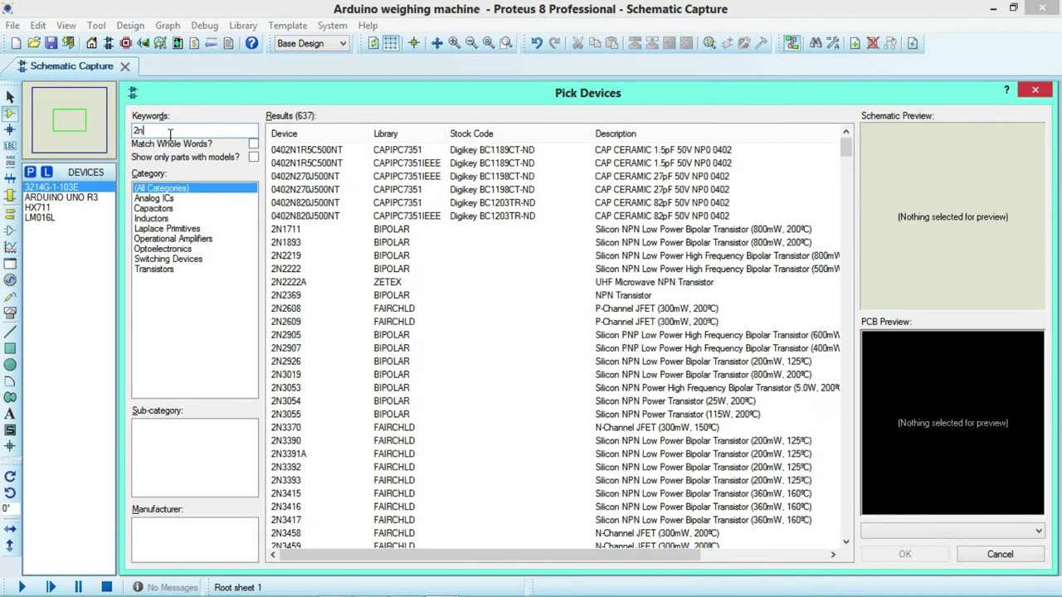
pyautogui.write('290')
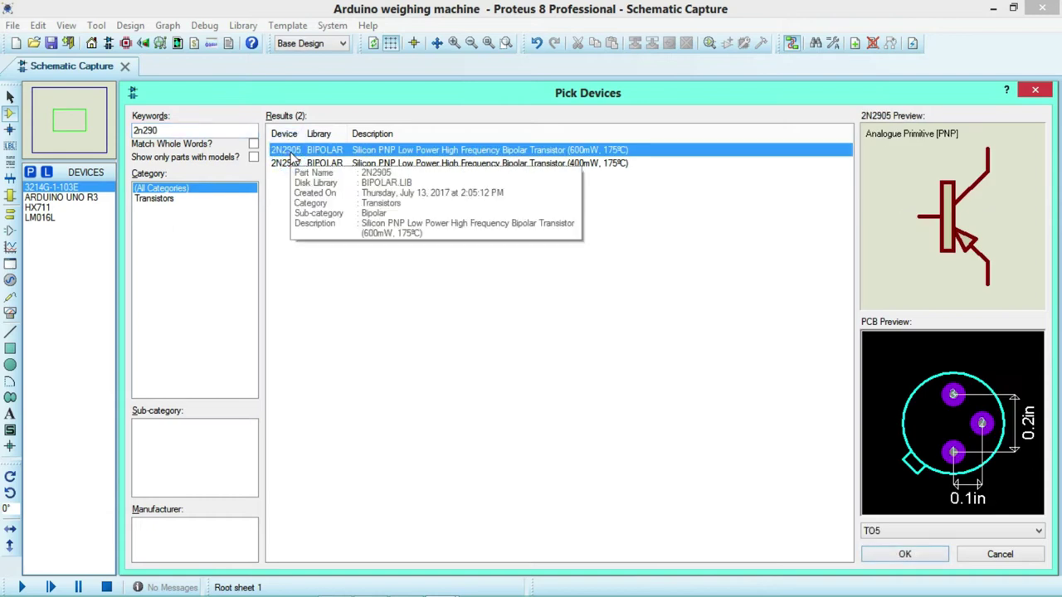
pyautogui.doubleClick(289, 152)
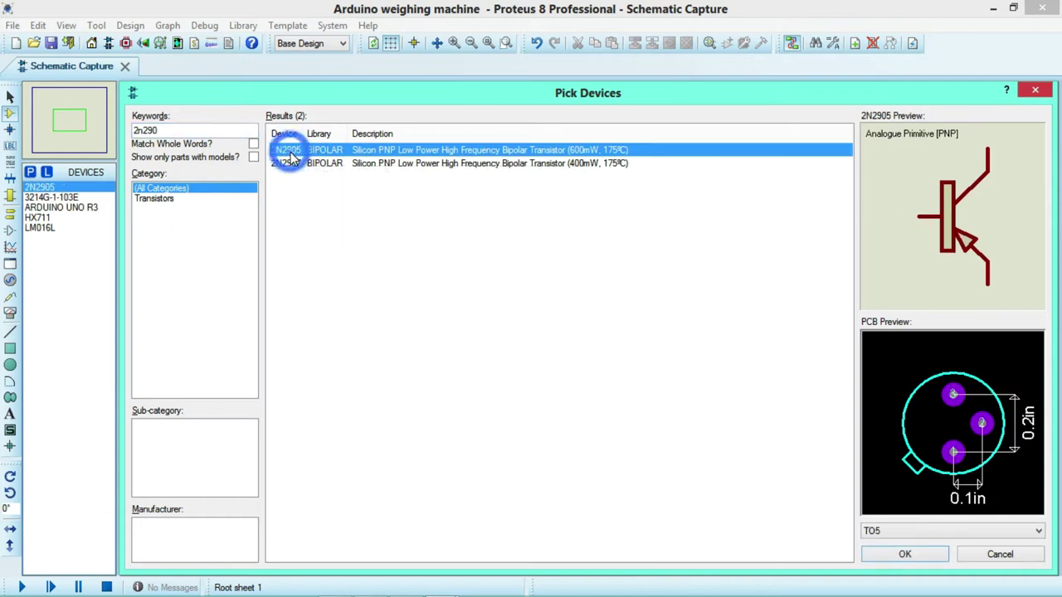
# Search for "capacitor" within the Modelling Primitives category and add the CAPACITOR primitive from the ASIMMDLS library to the device list
pyautogui.click(165, 129)
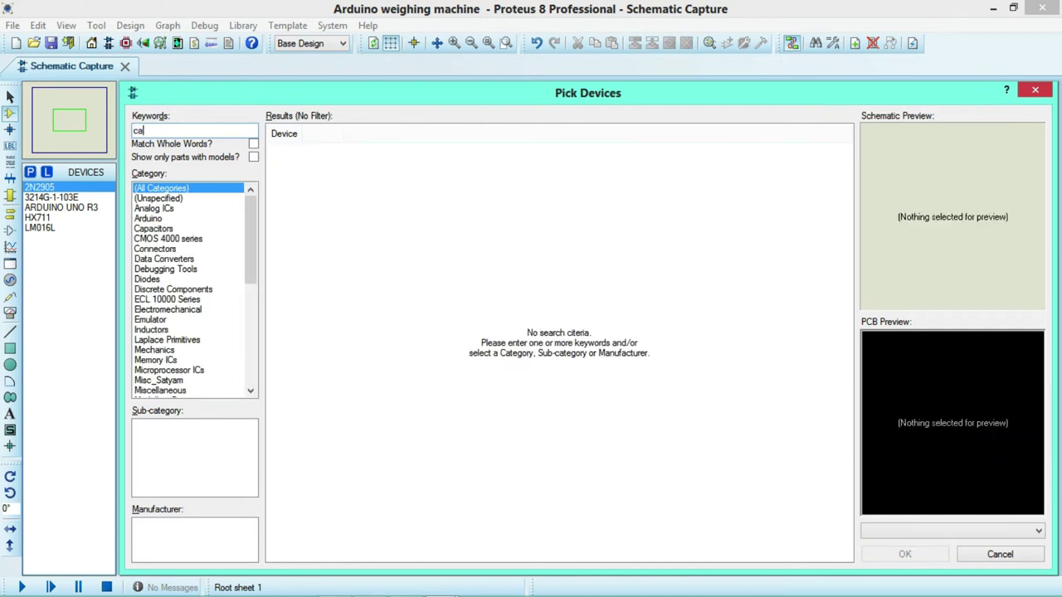
pyautogui.write('capac')
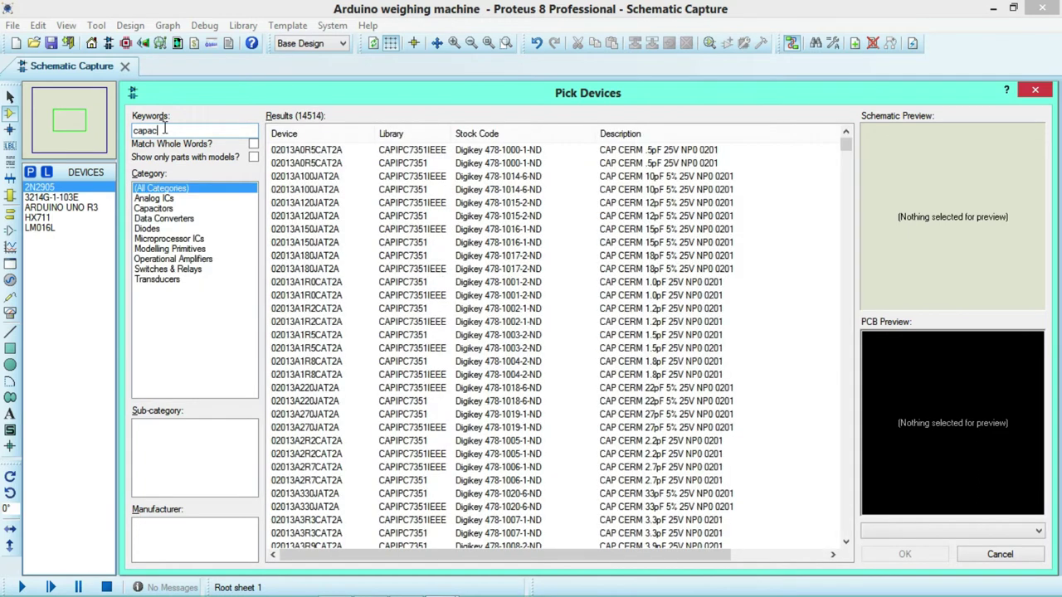
pyautogui.write('i')
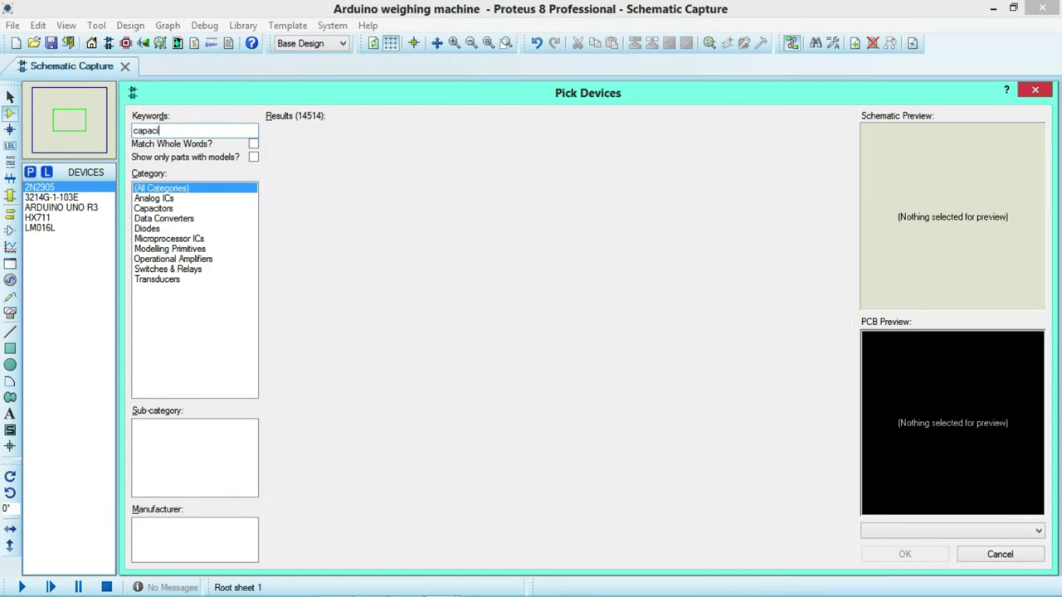
pyautogui.write('tor')
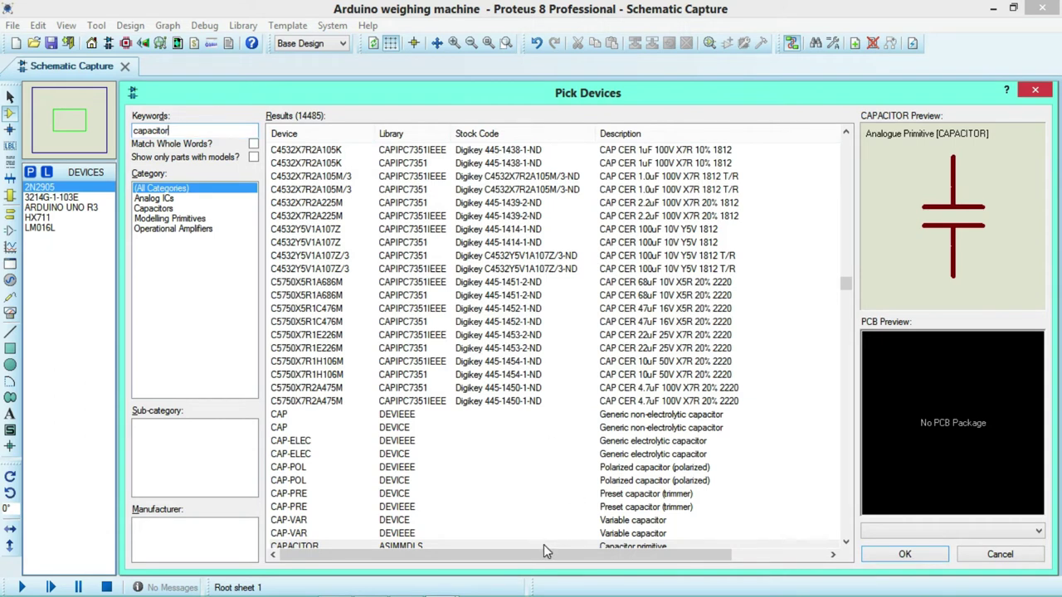
pyautogui.click(847, 283)
pyautogui.moveTo(847, 283)
pyautogui.mouseDown()
pyautogui.moveTo(846, 296)
pyautogui.moveTo(846, 286)
pyautogui.mouseUp()
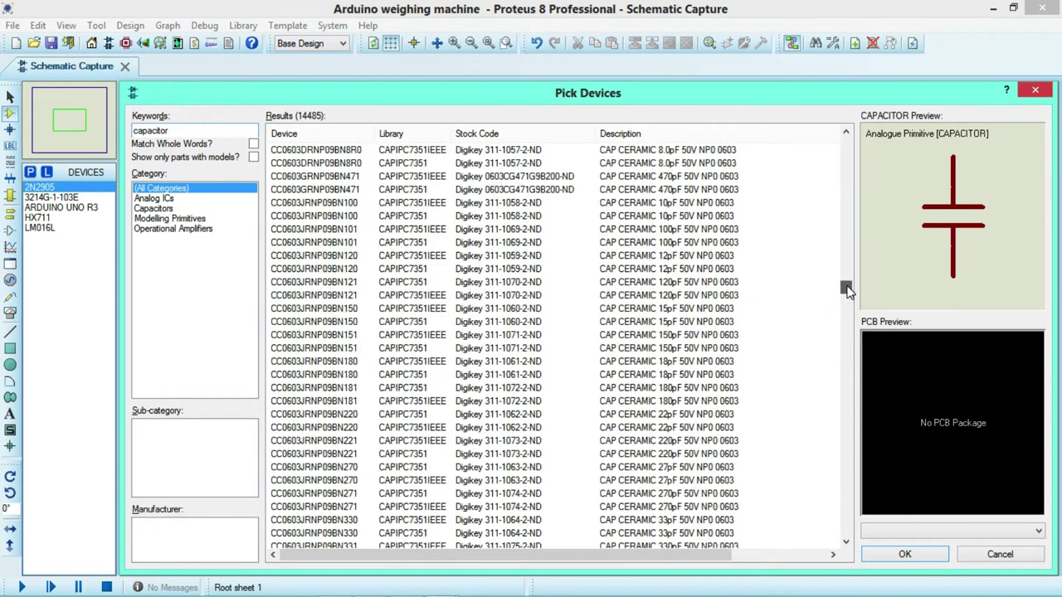
pyautogui.click(179, 219)
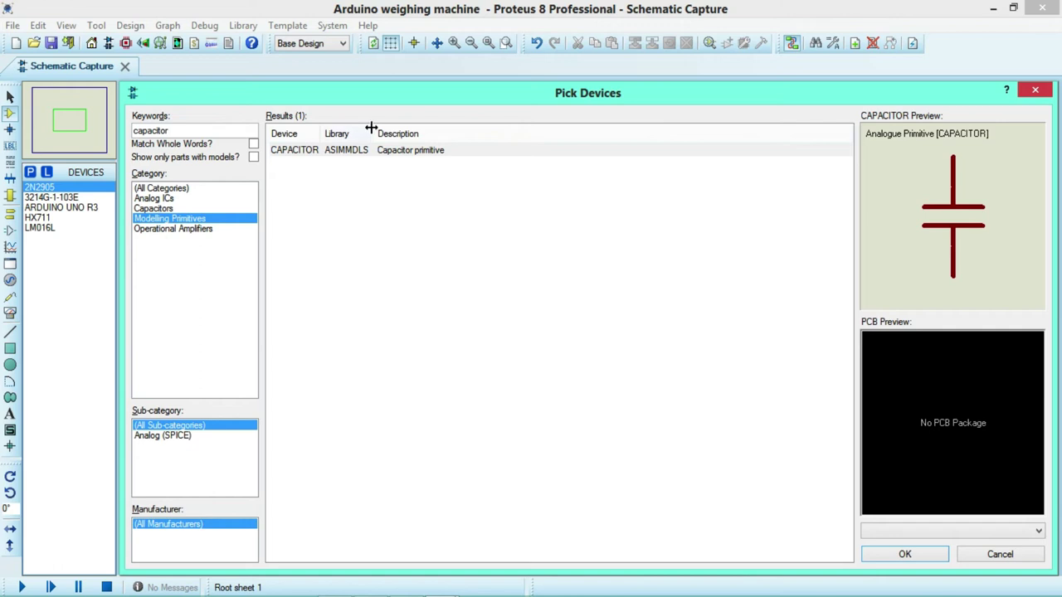
pyautogui.click(361, 159)
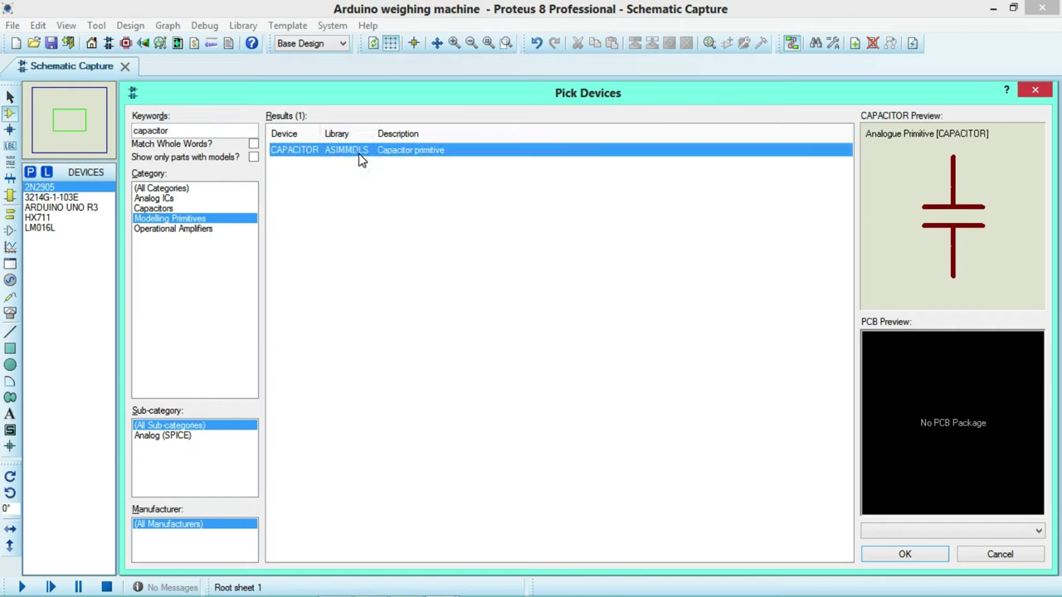
pyautogui.doubleClick(362, 159)
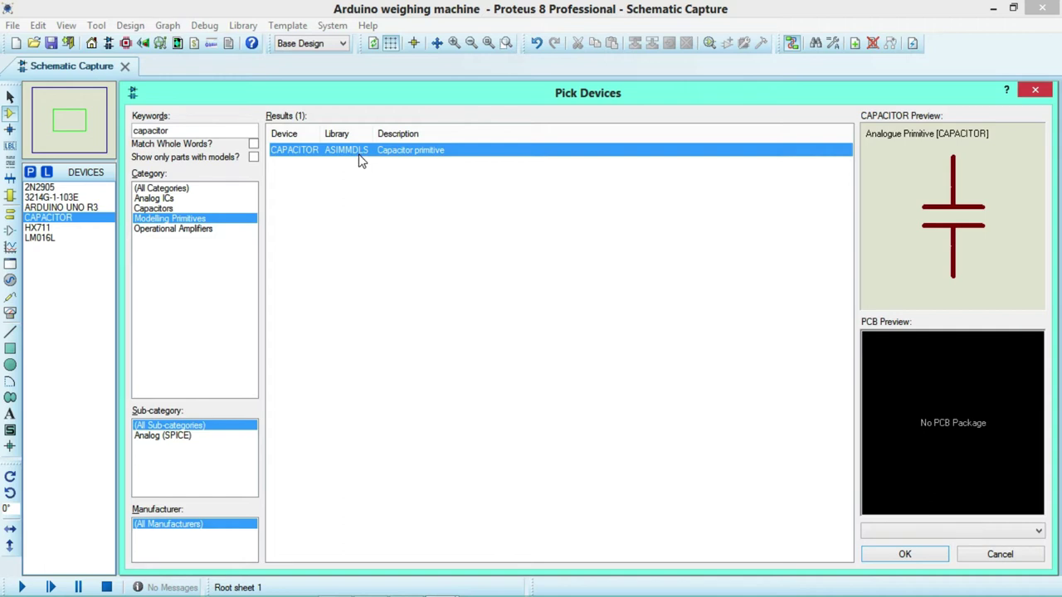
# Match "capacitor" as whole words within the Capacitors category and replace the listed CAPACITOR with the animated model from the ACTIVE library
pyautogui.click(170, 209)
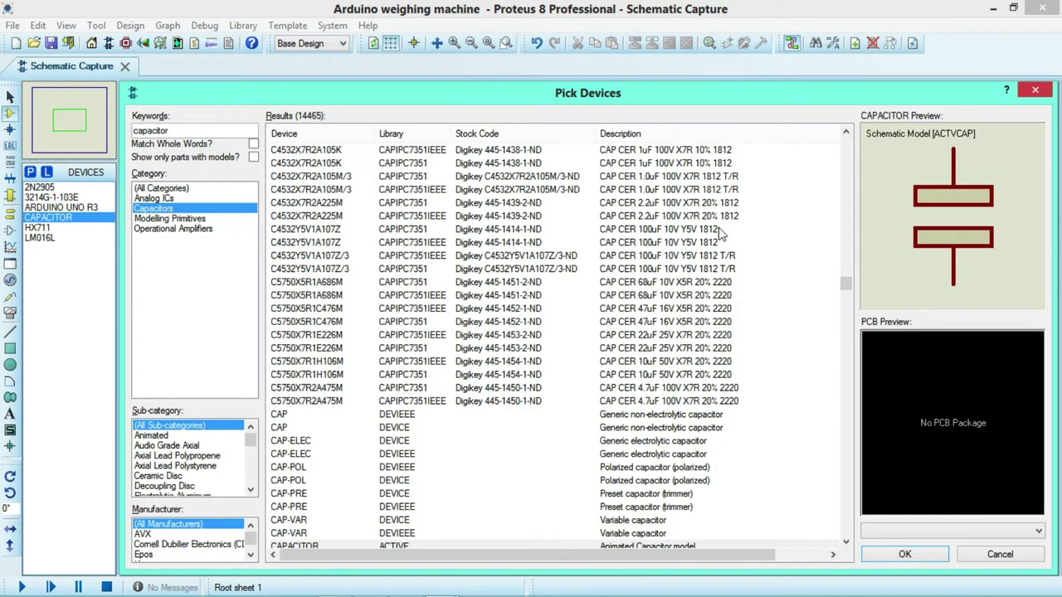
pyautogui.moveTo(847, 284); pyautogui.dragTo(822, 242)
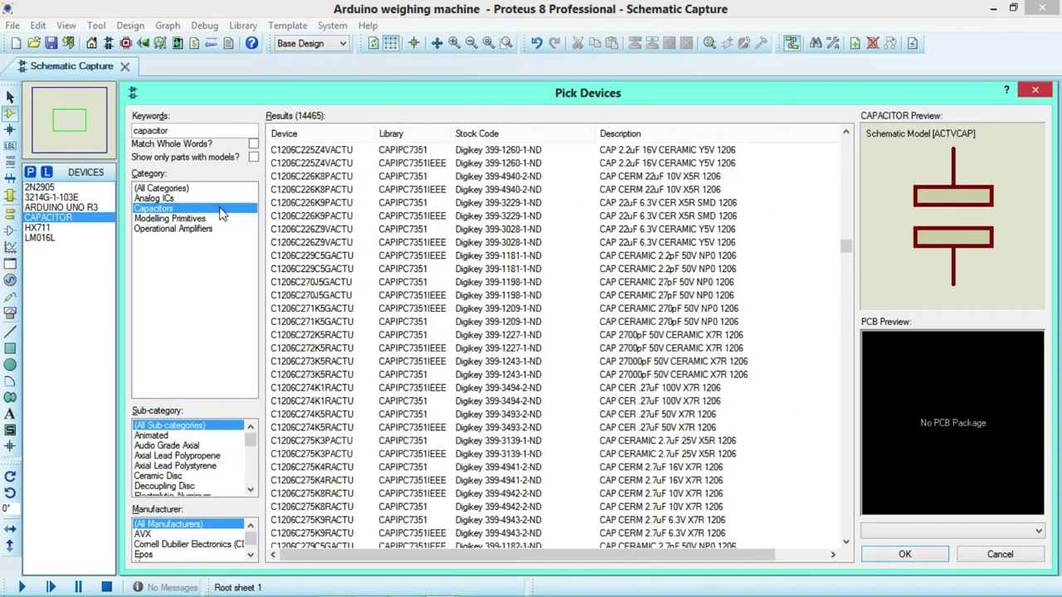
pyautogui.click(183, 131)
pyautogui.click(253, 146)
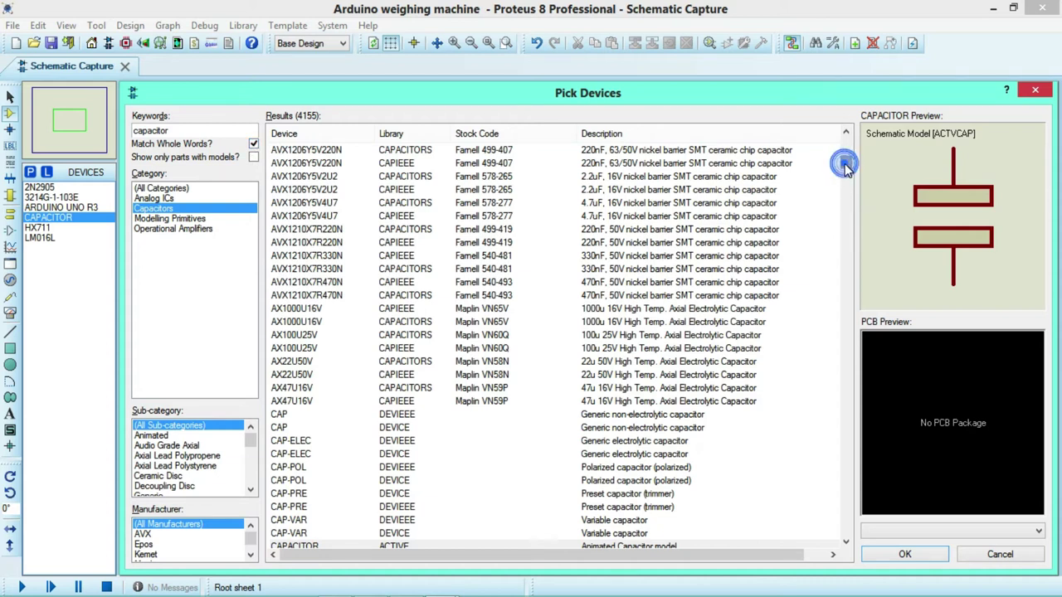
pyautogui.moveTo(845, 163); pyautogui.dragTo(846, 170)
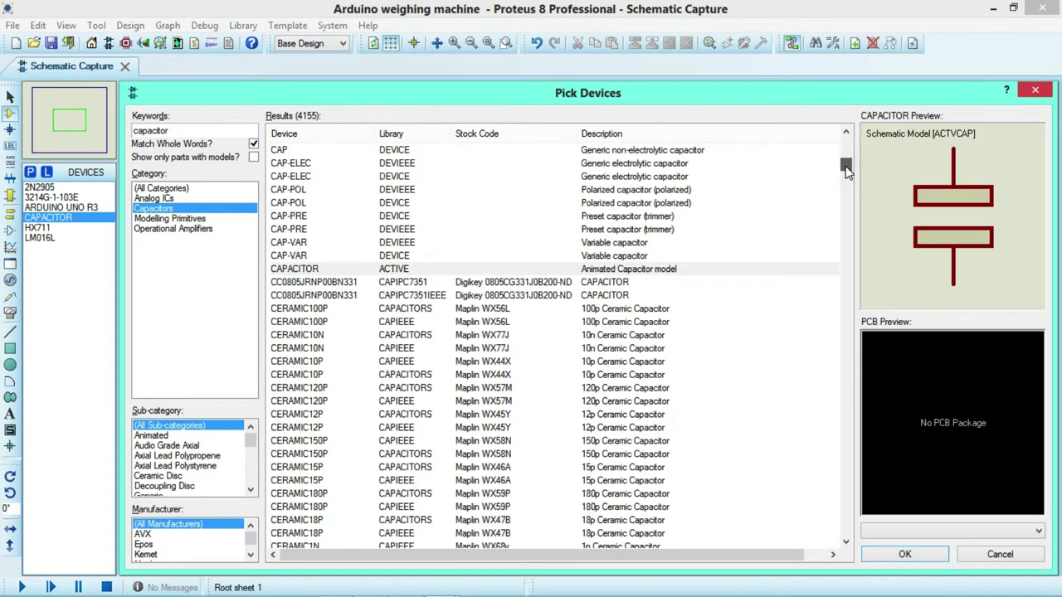
pyautogui.click(753, 274)
pyautogui.doubleClick(753, 274)
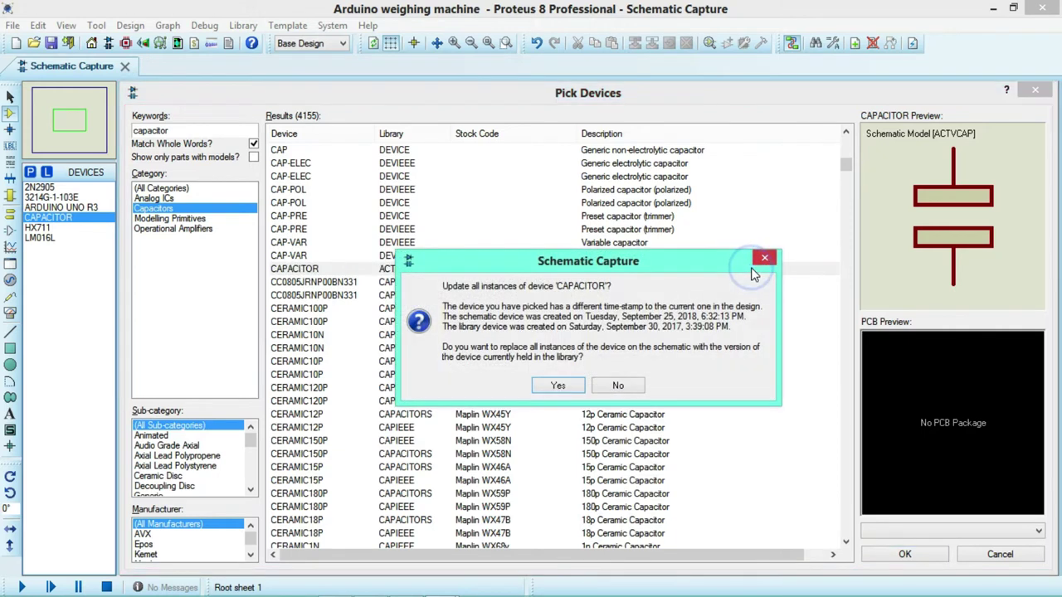
pyautogui.click(557, 387)
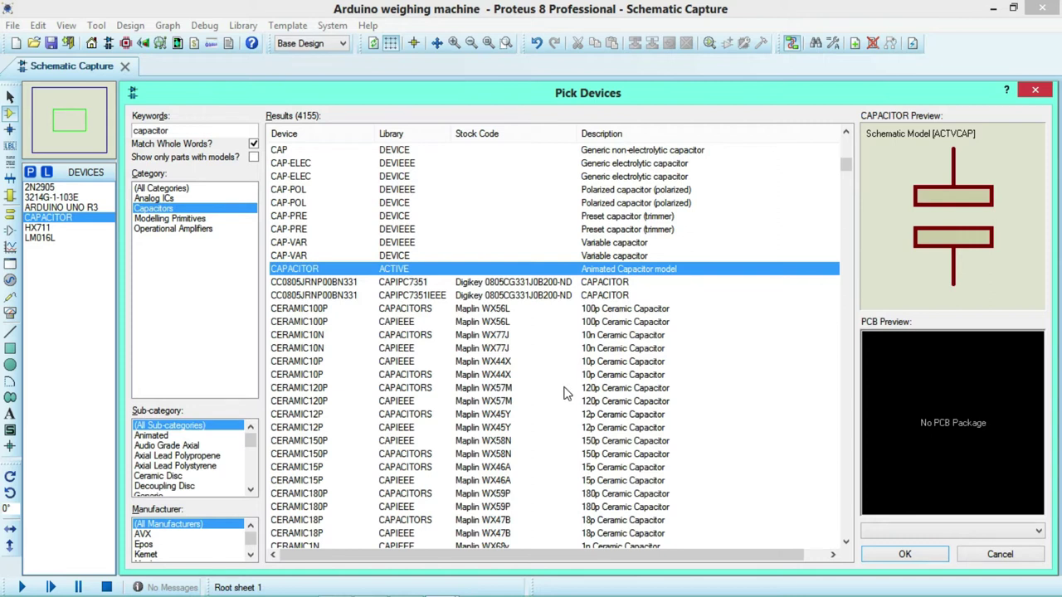
# Find "load cell" in the device library, add LOADCELL from the TRXD library to the device list, and close the device picker
pyautogui.click(198, 133)
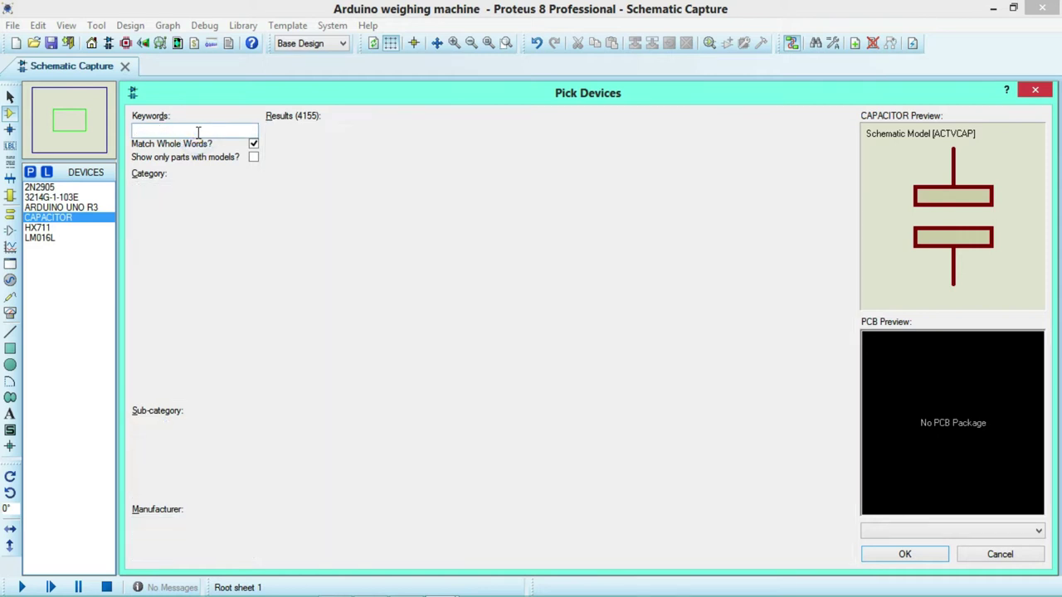
pyautogui.write('load cell')
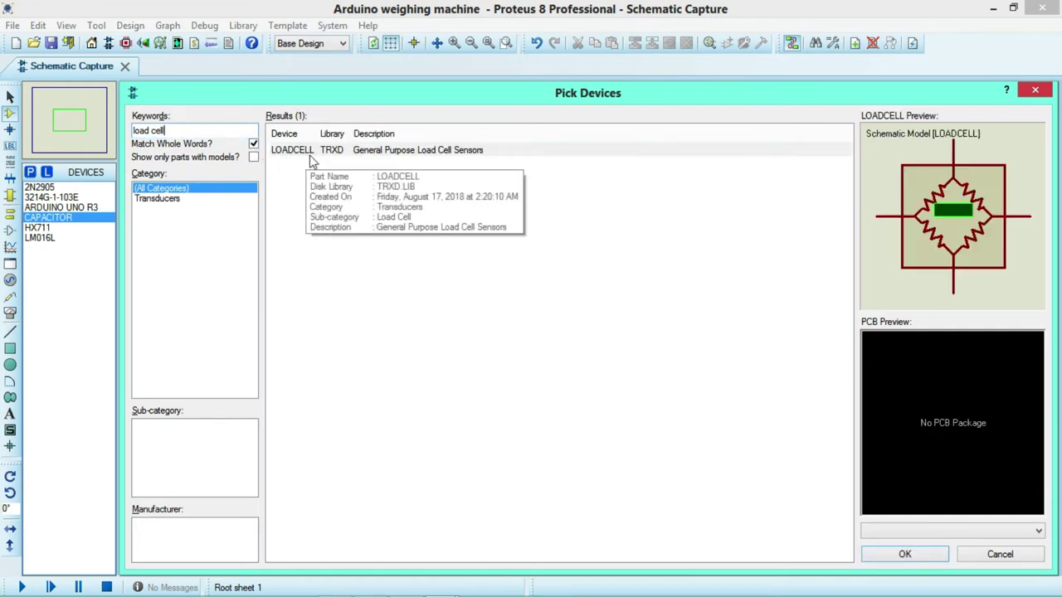
pyautogui.doubleClick(309, 157)
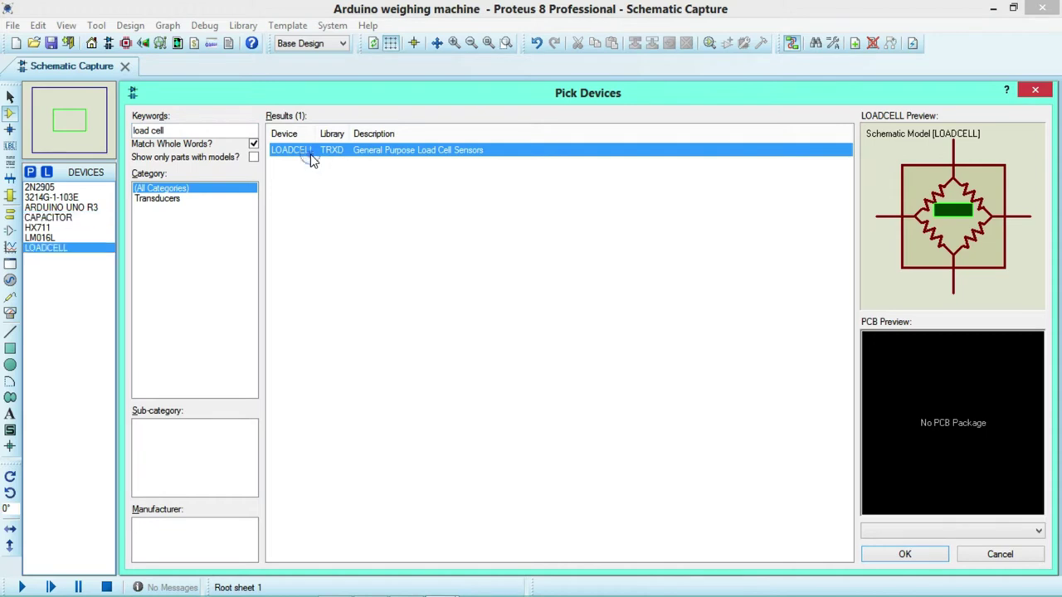
pyautogui.click(201, 130)
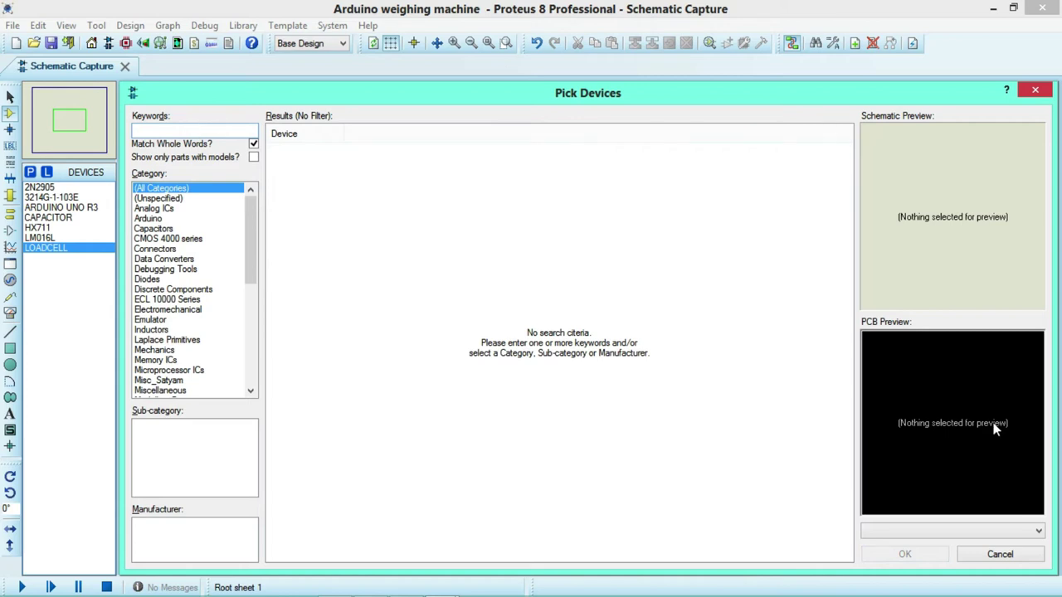
pyautogui.click(1032, 91)
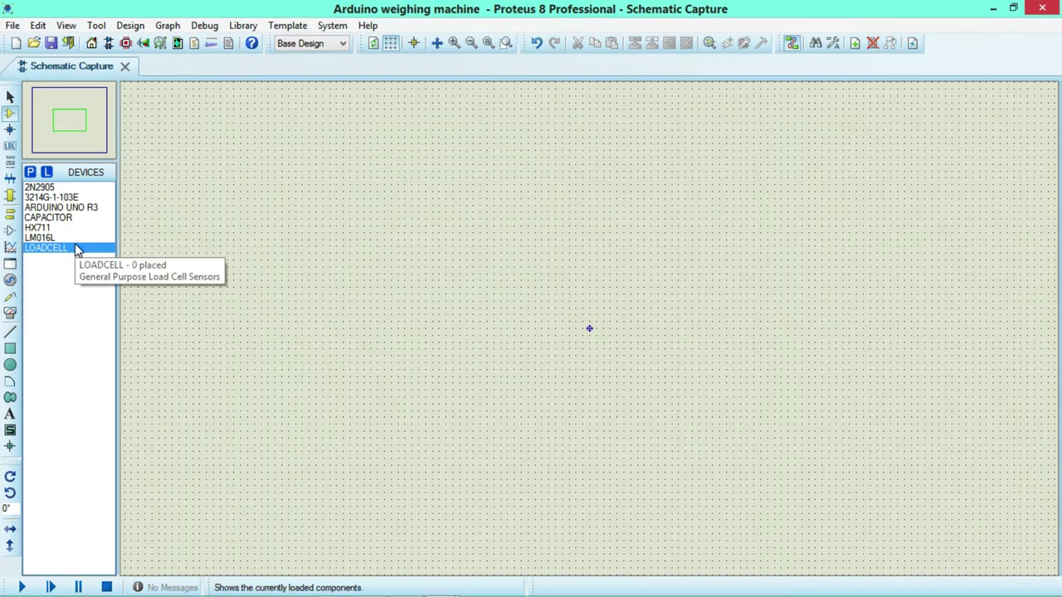
# Place the LOADCELL well to the left of the schematic origin and the HX711 between the load cell and the origin
pyautogui.click(258, 340)
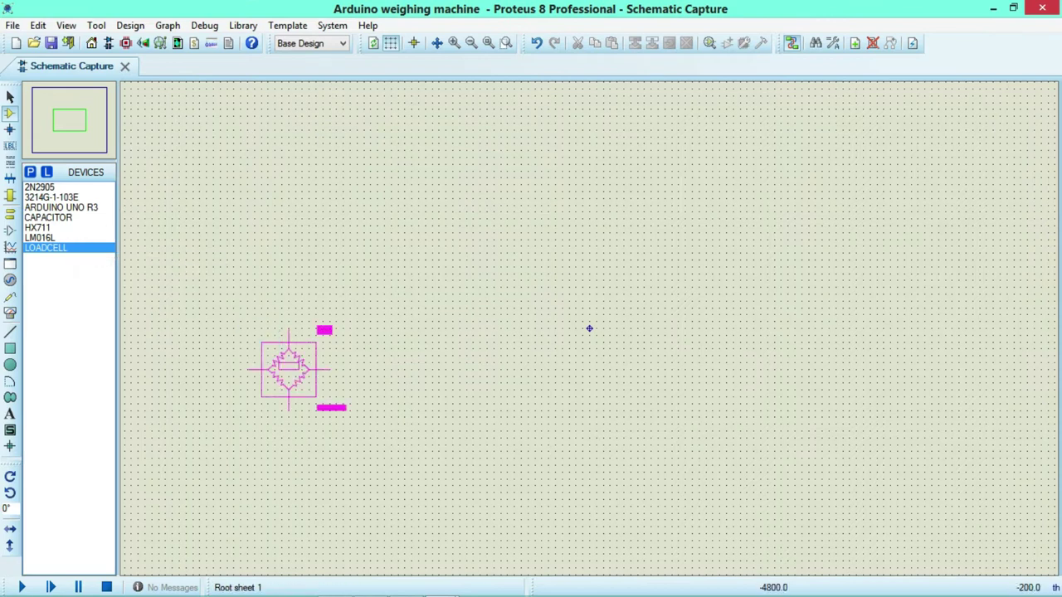
pyautogui.click(208, 348)
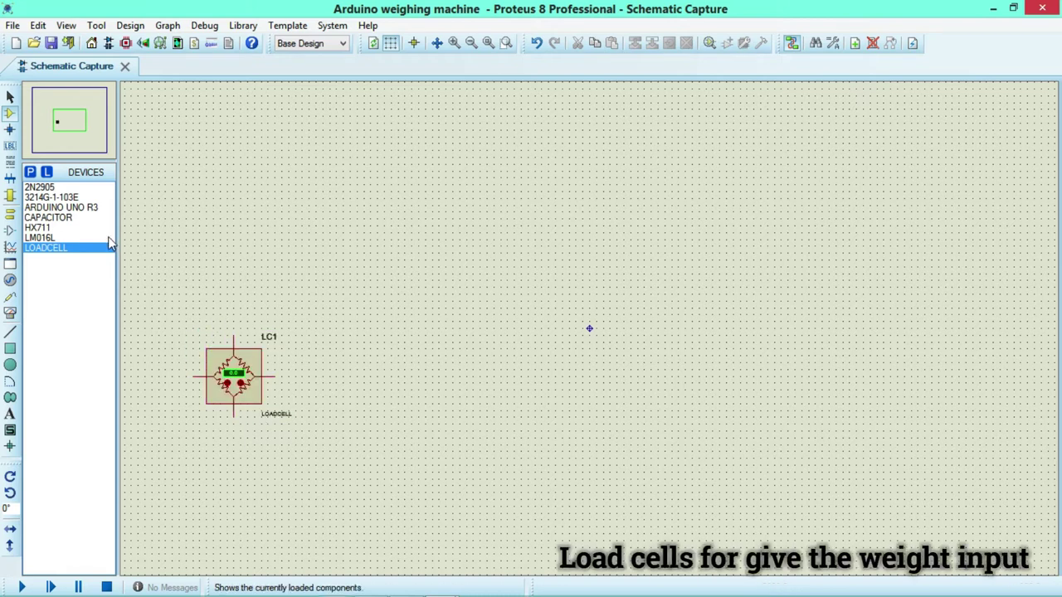
pyautogui.click(49, 227)
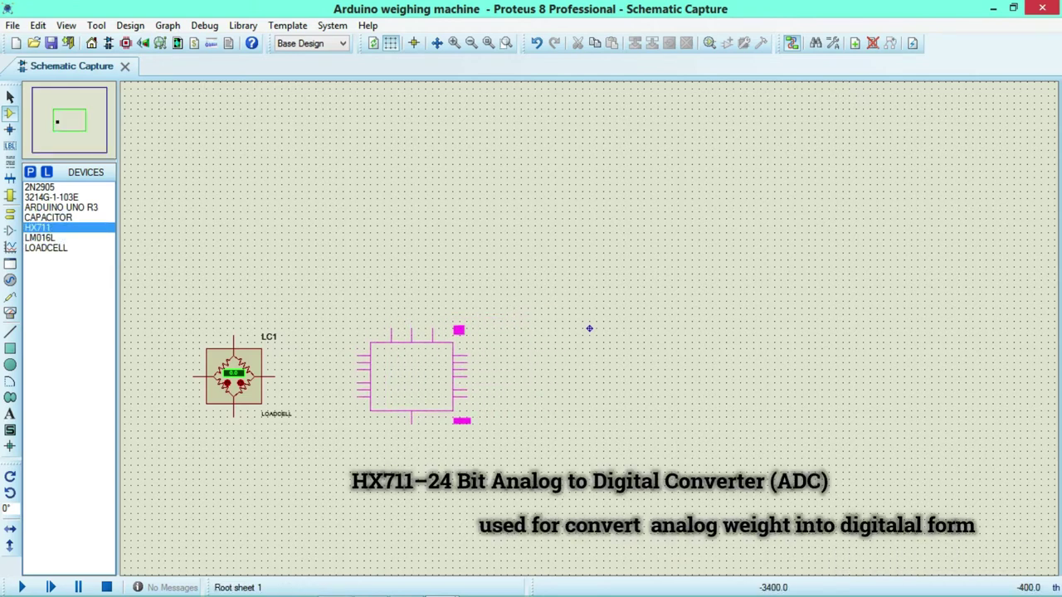
pyautogui.click(412, 376)
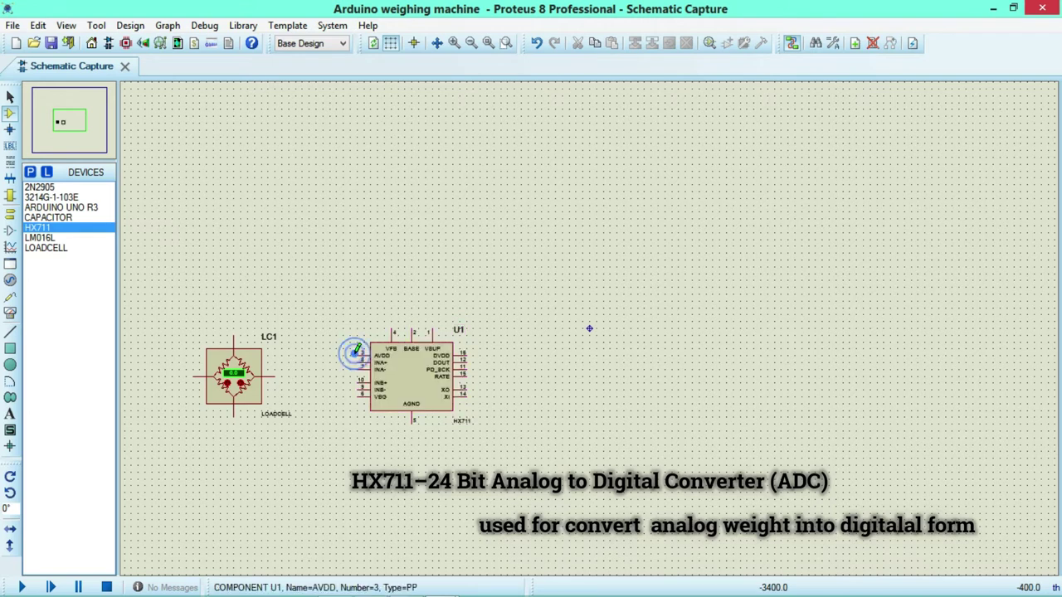
# Place the ARDUINO UNO R3 to the right of the HX711, rotate it clockwise, and shift it slightly toward the HX711
pyautogui.click(62, 207)
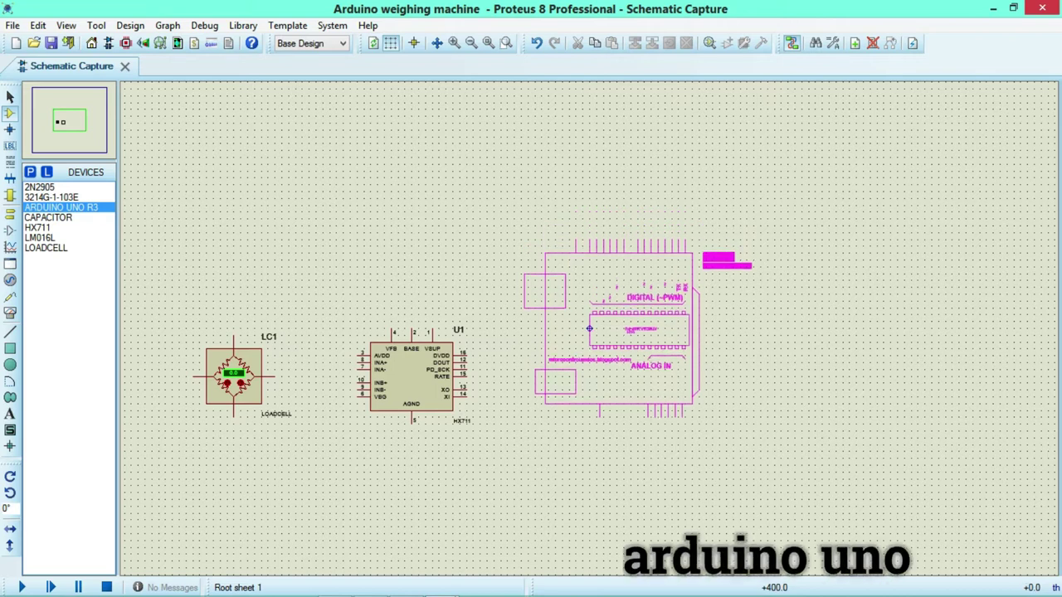
pyautogui.click(614, 329)
pyautogui.rightClick(622, 329)
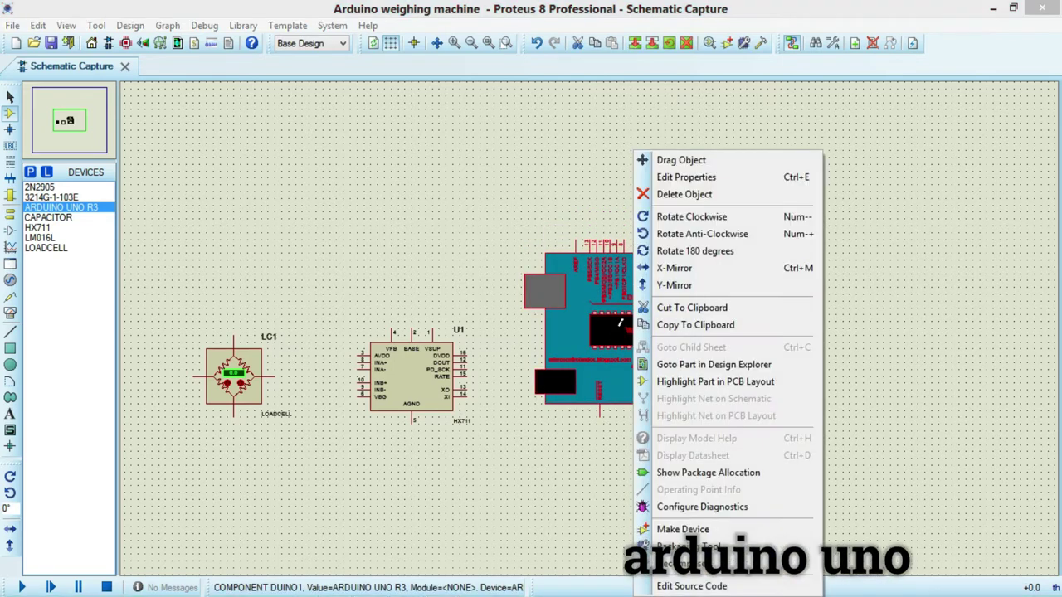
pyautogui.click(653, 217)
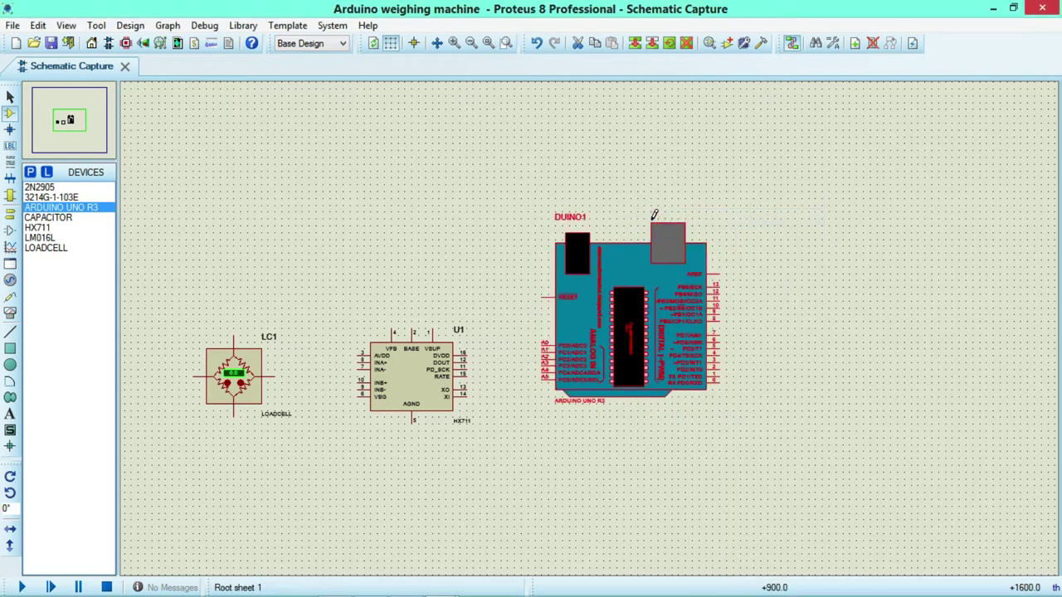
pyautogui.moveTo(612, 289)
pyautogui.mouseDown()
pyautogui.moveTo(603, 310)
pyautogui.moveTo(594, 292)
pyautogui.mouseUp()
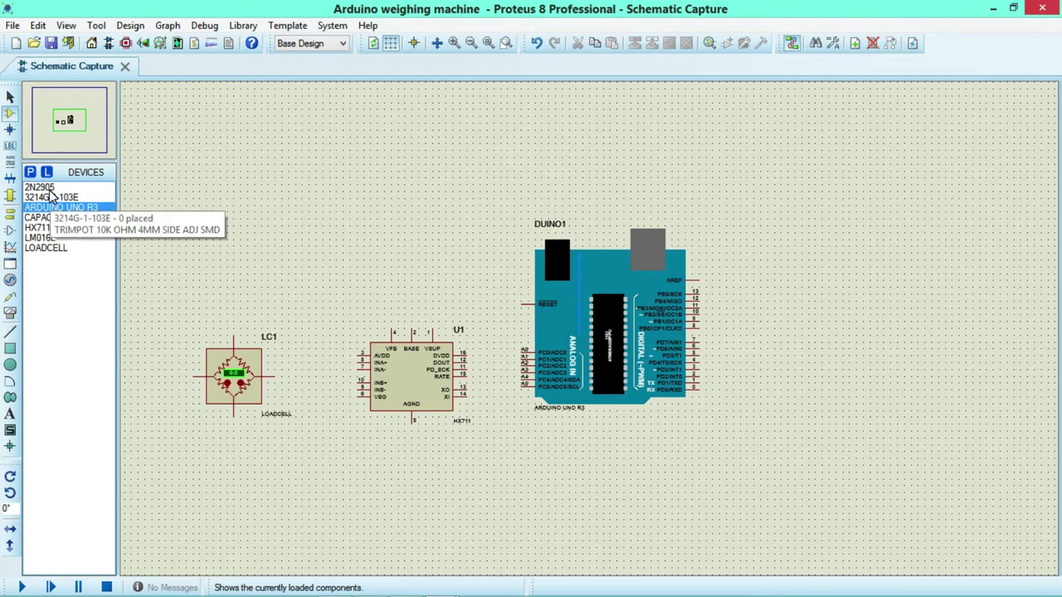
# Place the LM016L LCD on the schematic above and to the right of the Arduino Uno
pyautogui.click(40, 238)
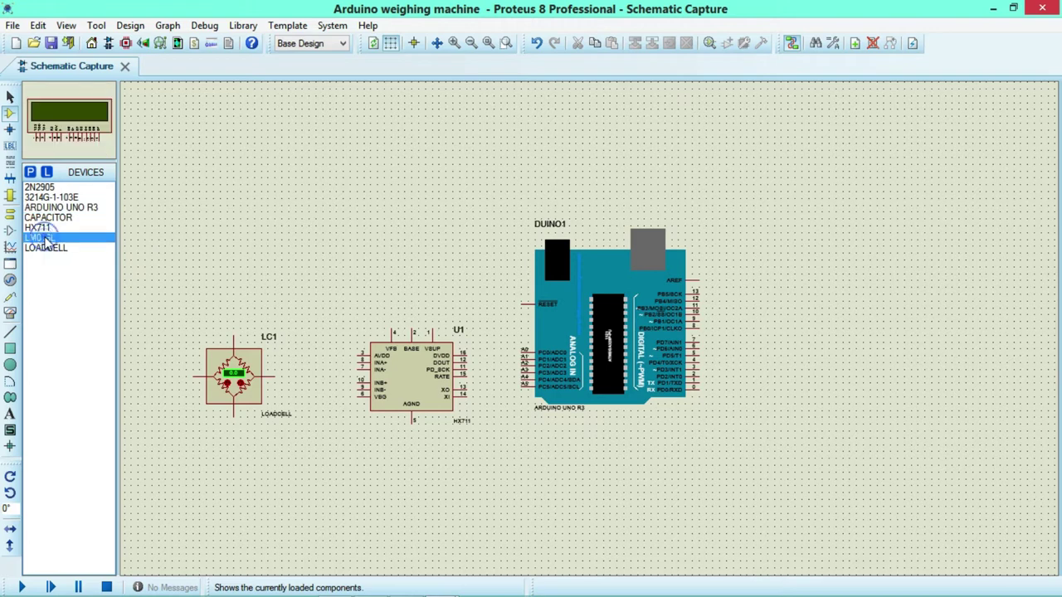
pyautogui.click(829, 169)
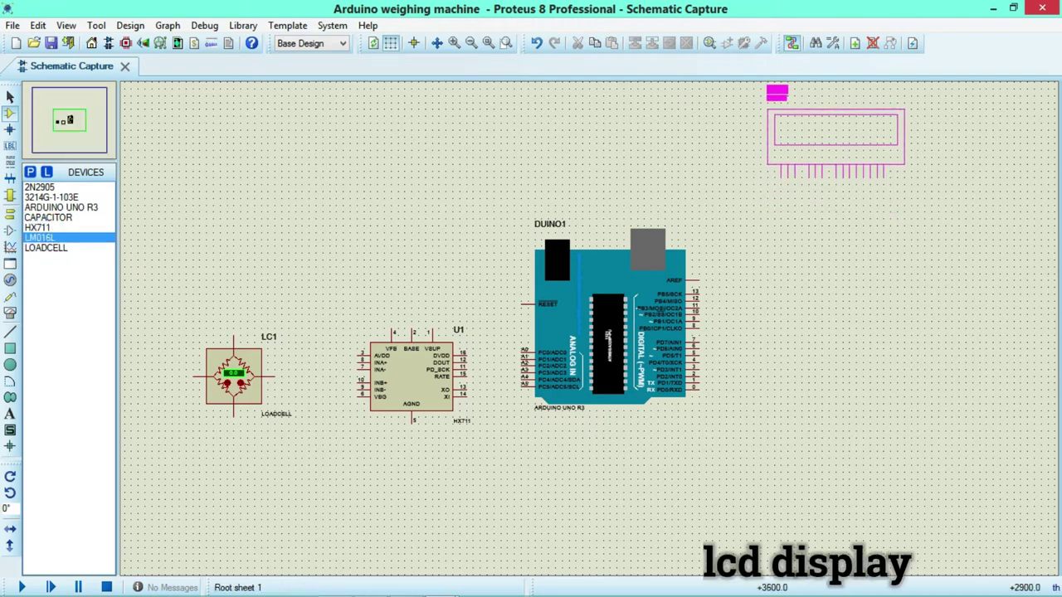
pyautogui.click(817, 156)
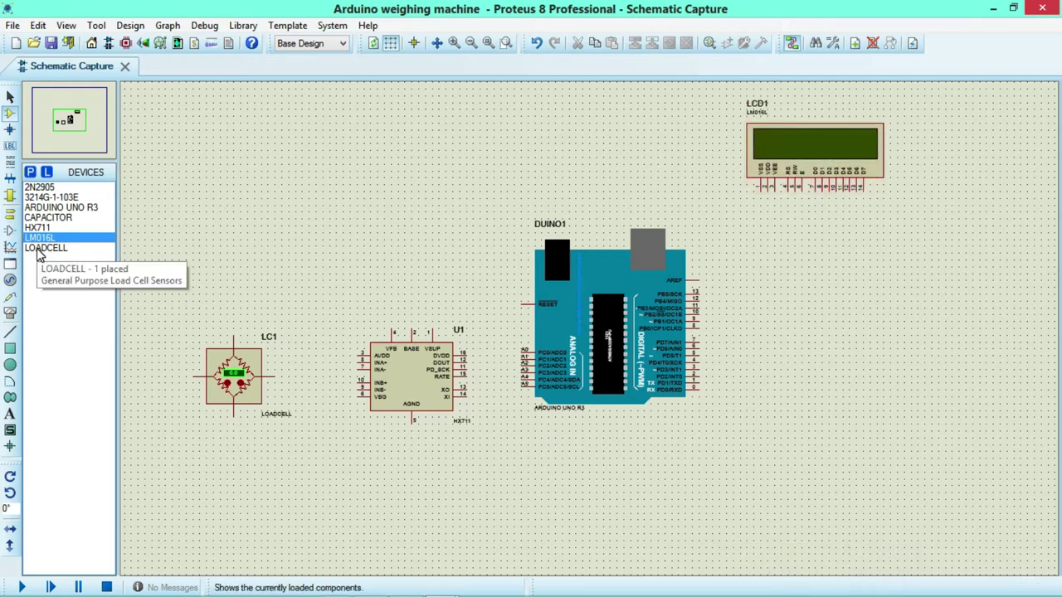
# Place the 3214G-1-103E trimpot between the Arduino Uno and the LCD
pyautogui.click(53, 199)
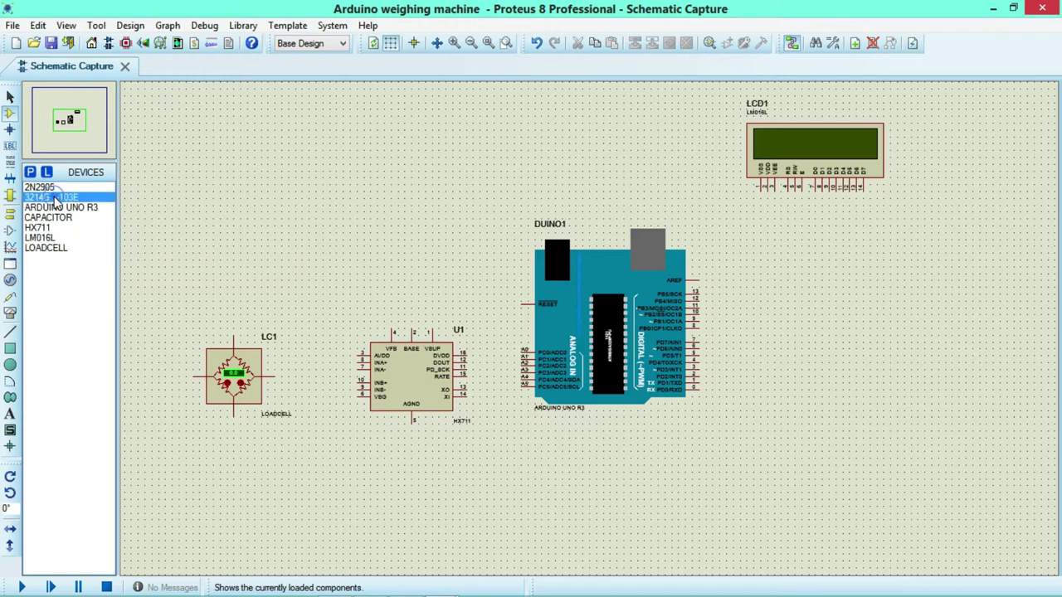
pyautogui.click(727, 205)
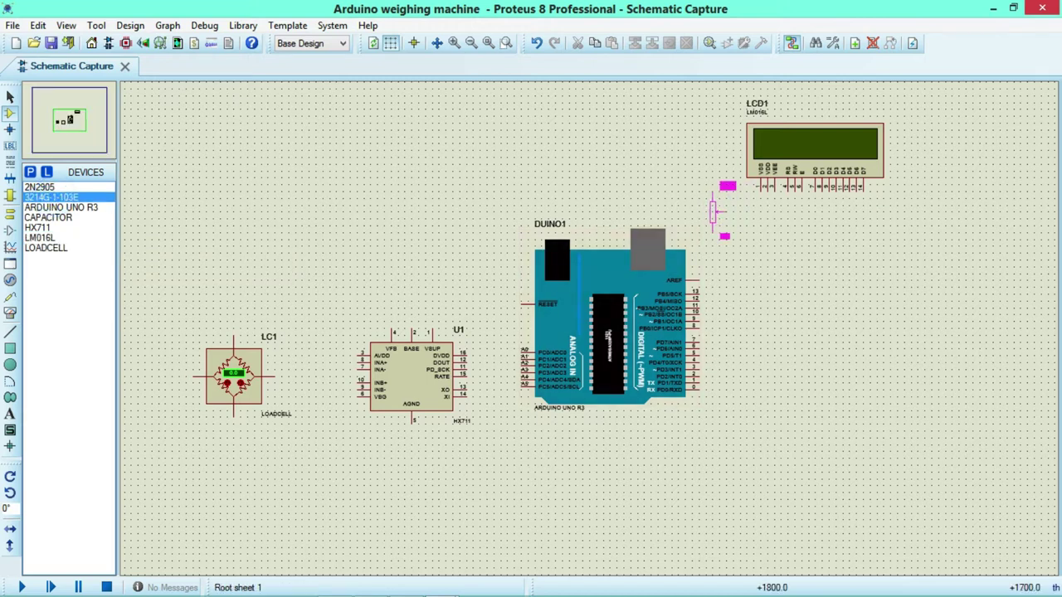
pyautogui.click(708, 218)
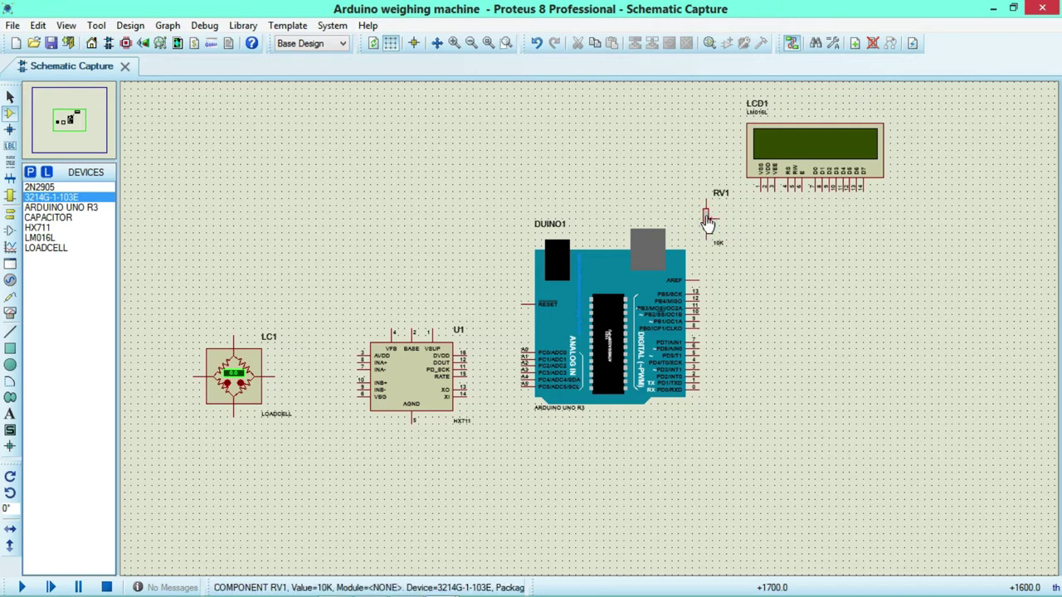
# Place the 2N2905 transistor above the HX711, rotate it anti-clockwise, and shift it slightly down toward the HX711
pyautogui.click(50, 187)
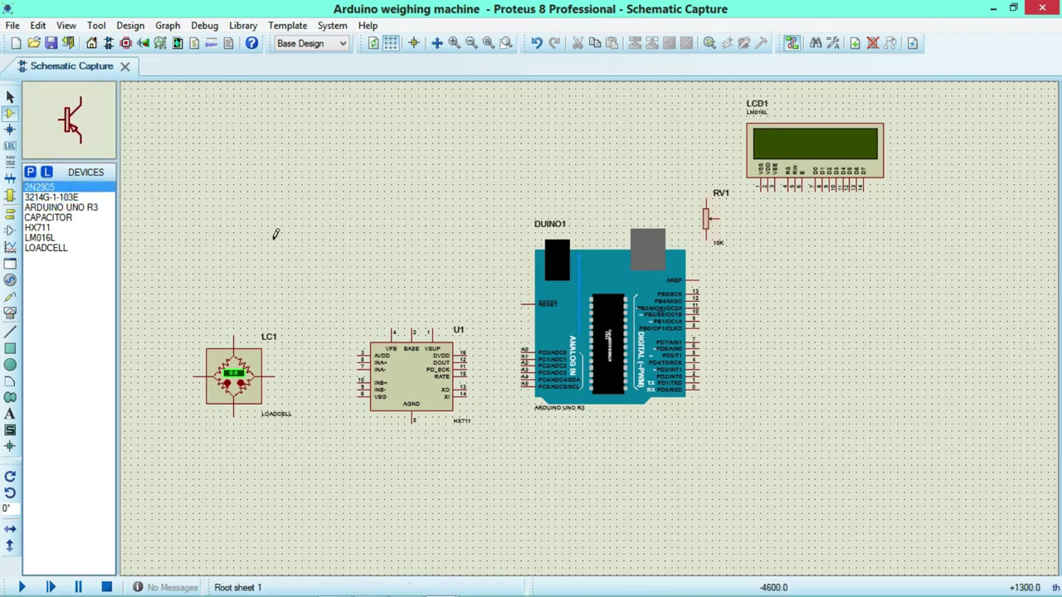
pyautogui.click(389, 266)
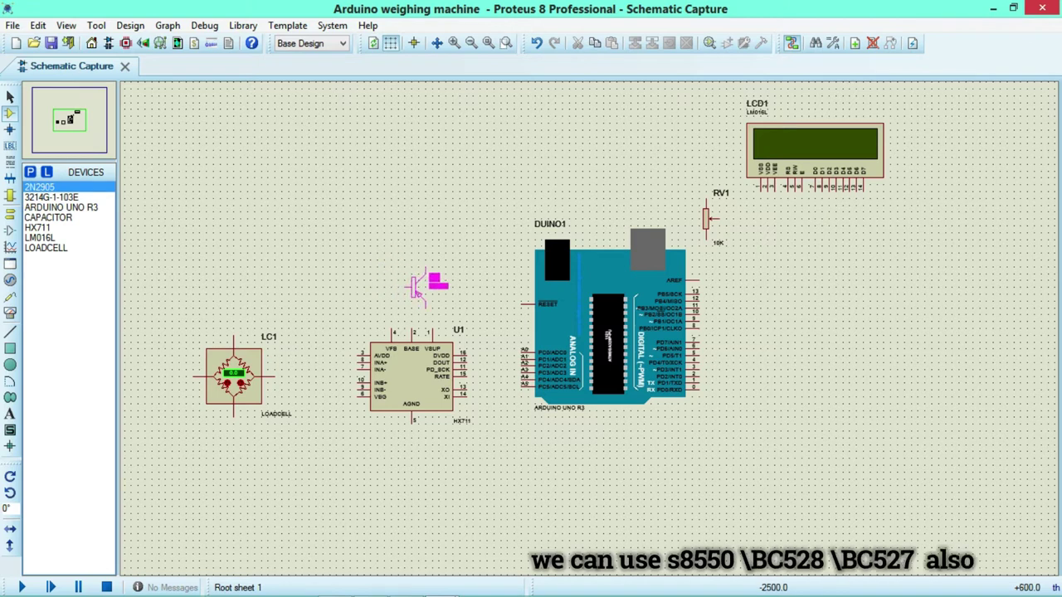
pyautogui.click(417, 283)
pyautogui.rightClick(423, 286)
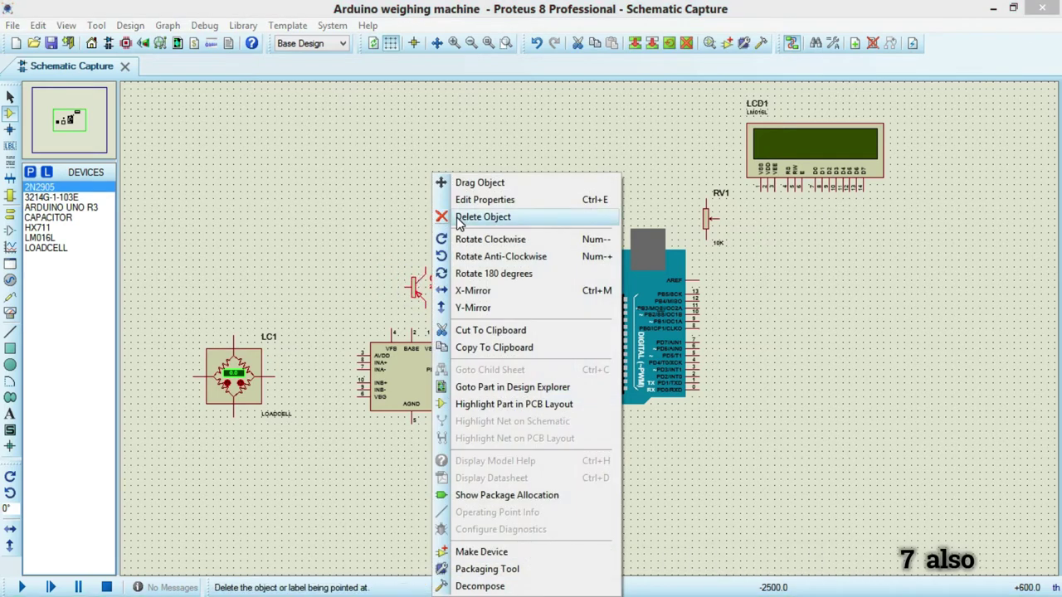
pyautogui.click(452, 257)
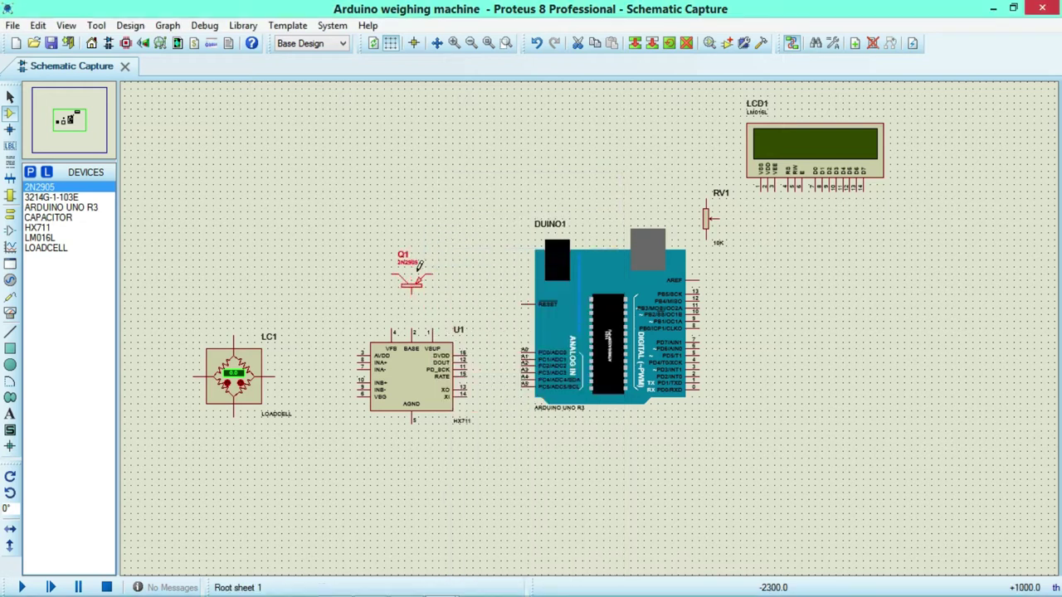
pyautogui.click(412, 292)
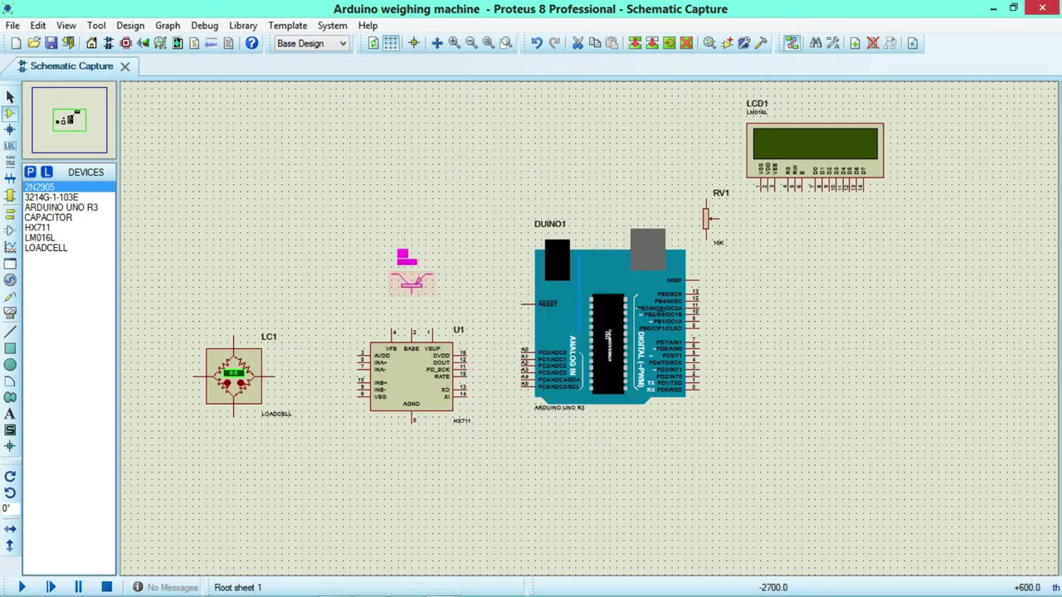
pyautogui.click(412, 286)
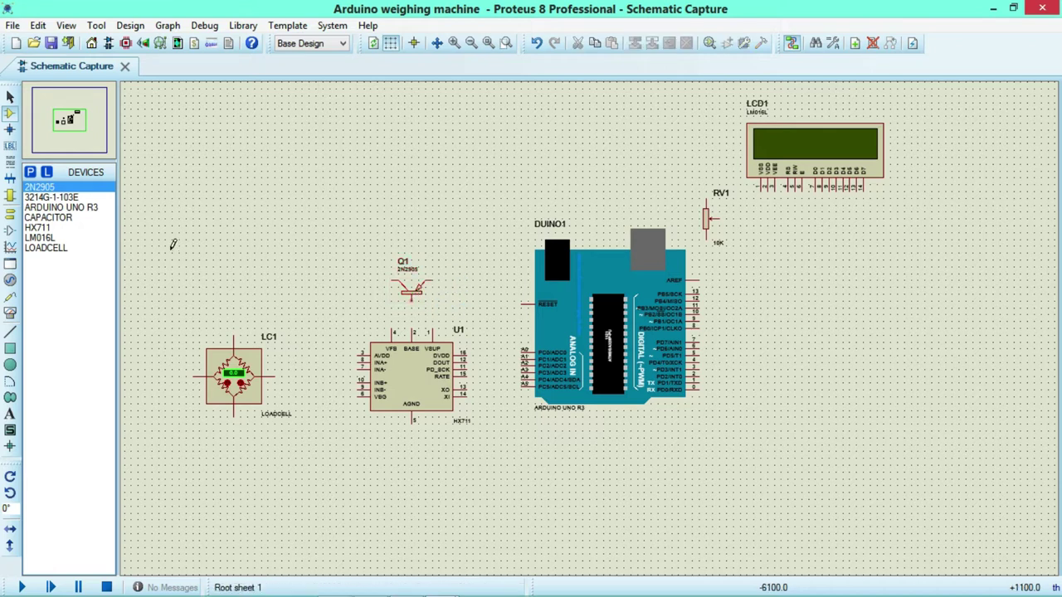
# Place two CAPACITOR components side by side to the left of the 2N2905 transistor
pyautogui.click(73, 219)
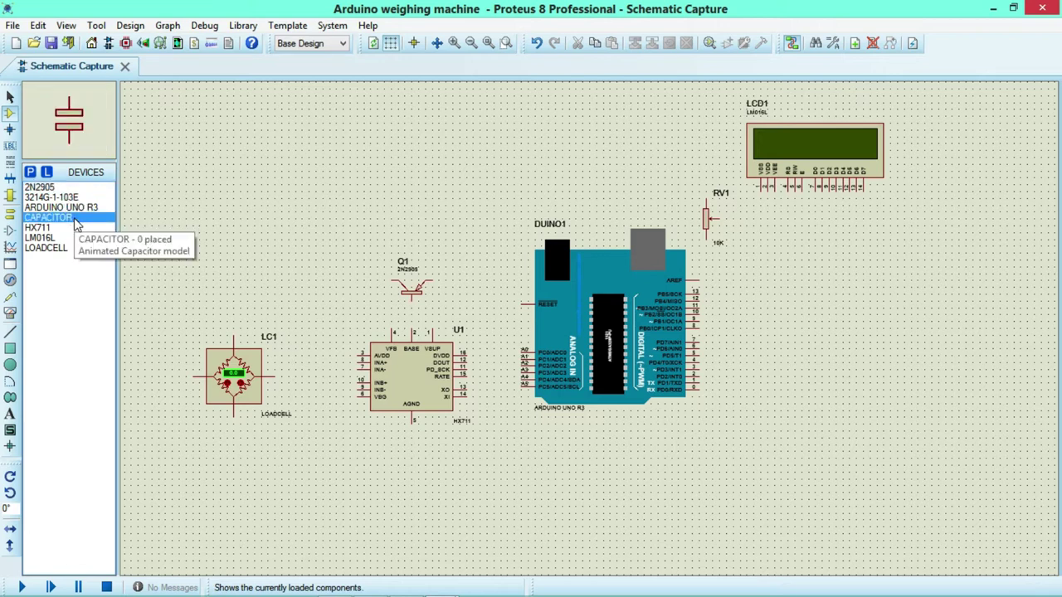
pyautogui.click(285, 287)
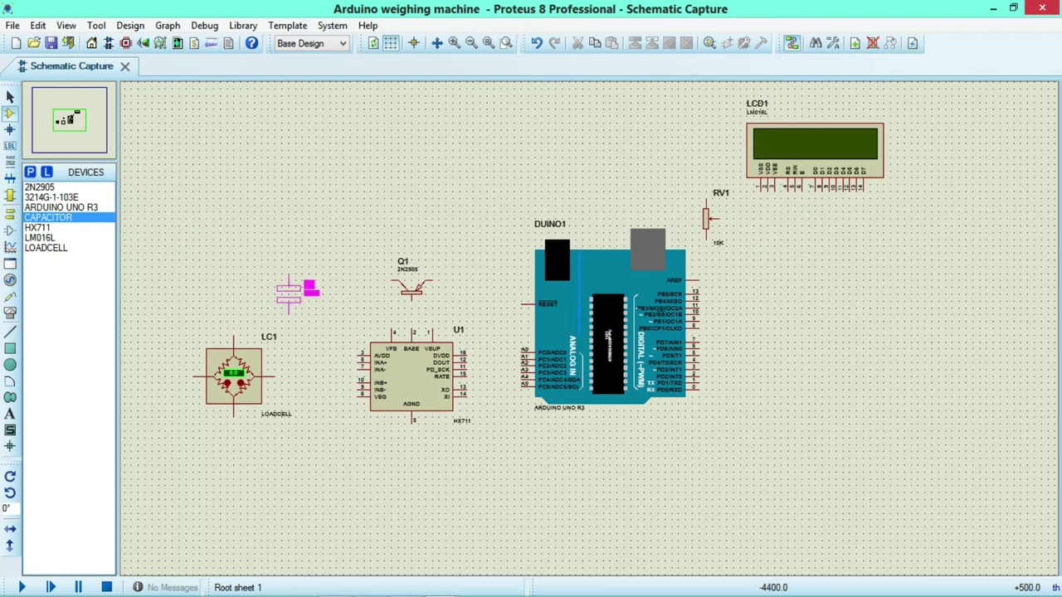
pyautogui.click(291, 290)
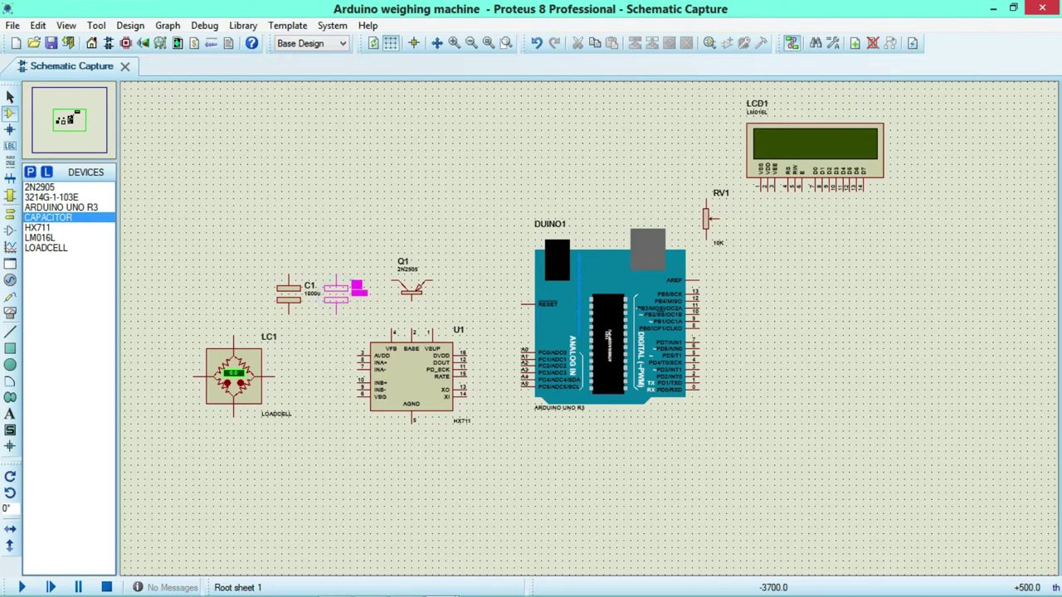
pyautogui.click(343, 292)
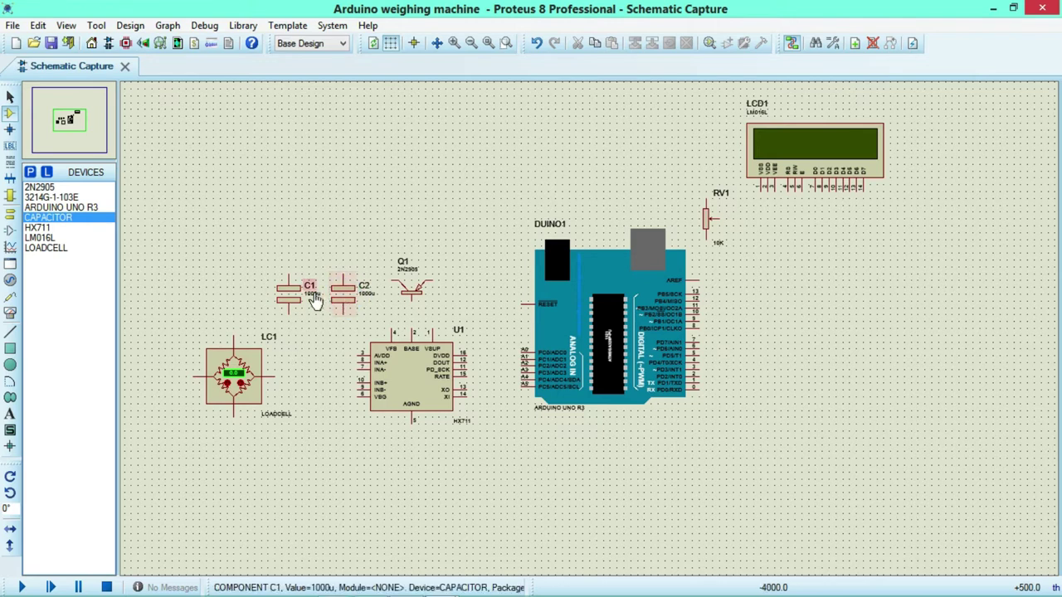
# Set the value of capacitor C1 to 10uF
pyautogui.click(314, 300)
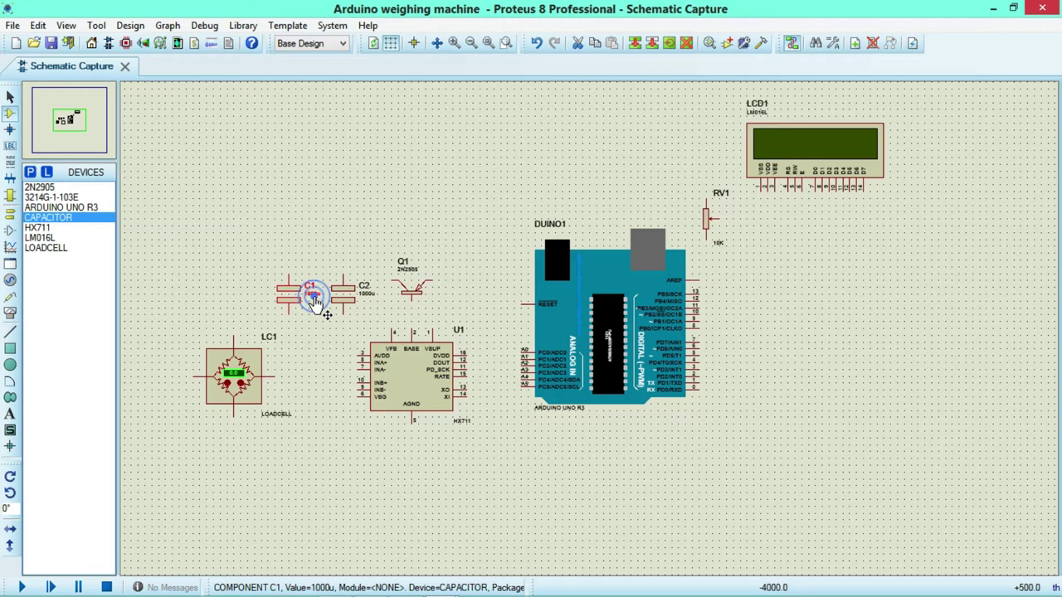
pyautogui.click(314, 300)
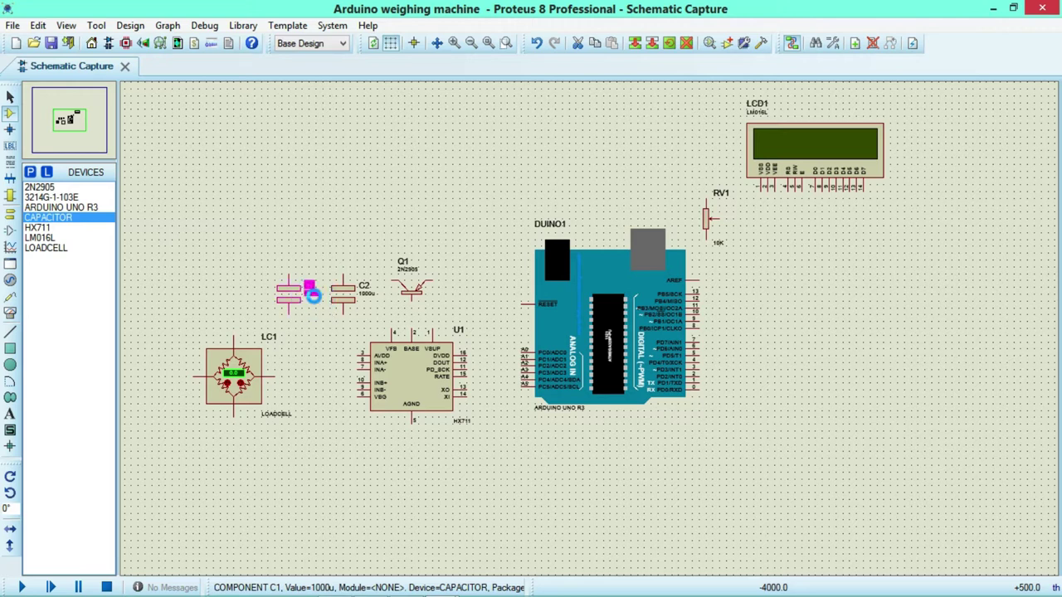
pyautogui.click(465, 176)
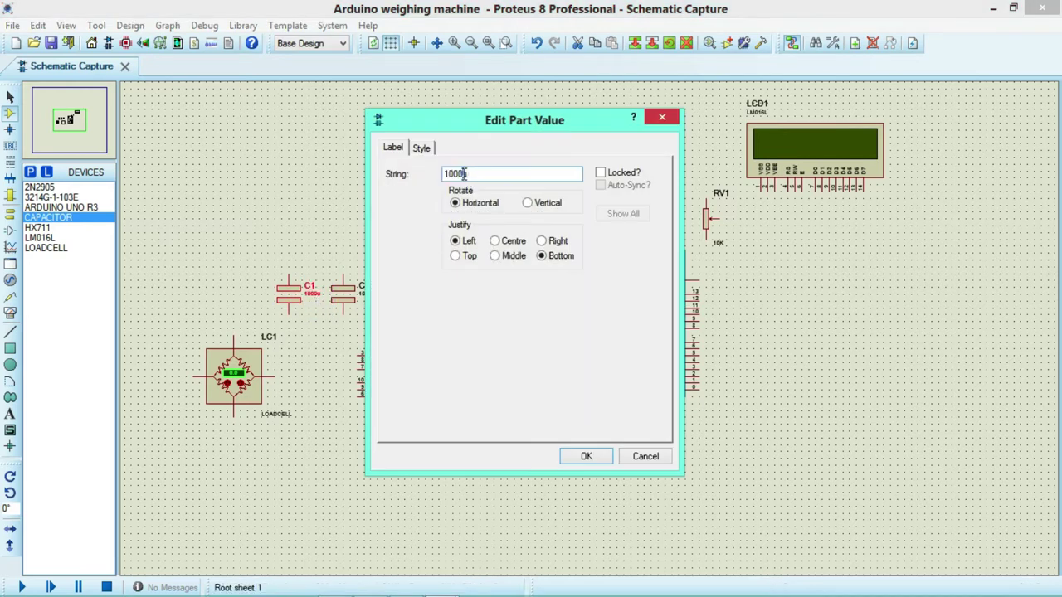
pyautogui.press('BackSpace')
pyautogui.press('BackSpace')
pyautogui.press('BackSpace')
pyautogui.write('uF')
pyautogui.press('Return')
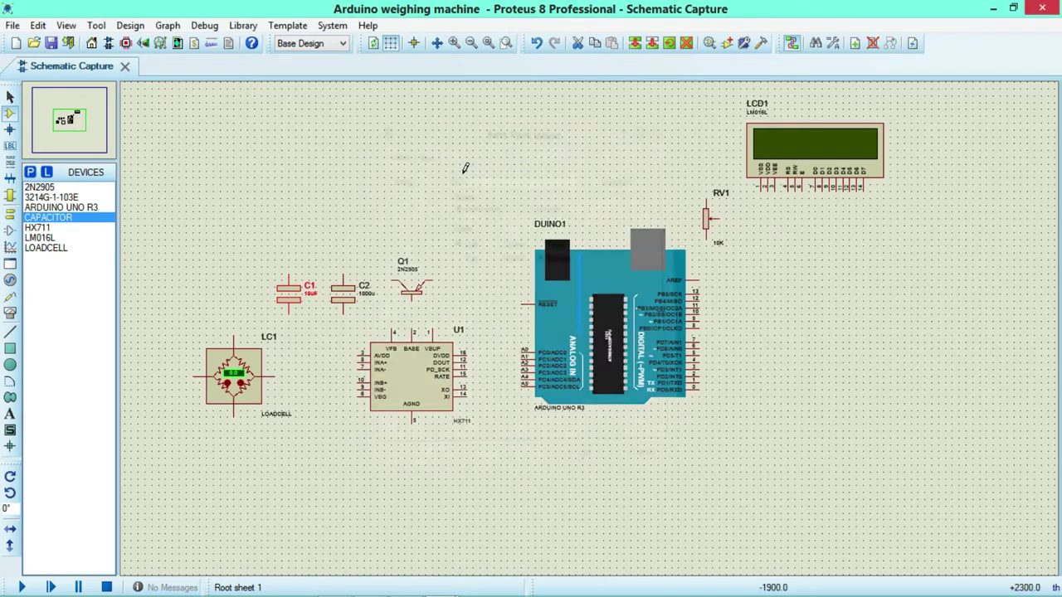
pyautogui.doubleClick(364, 287)
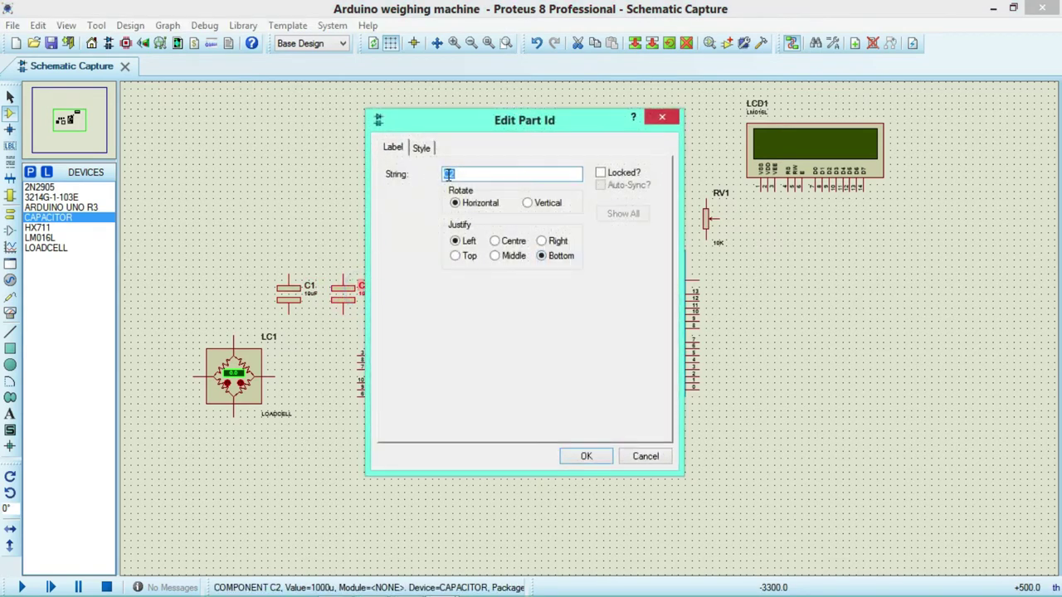
pyautogui.click(335, 259)
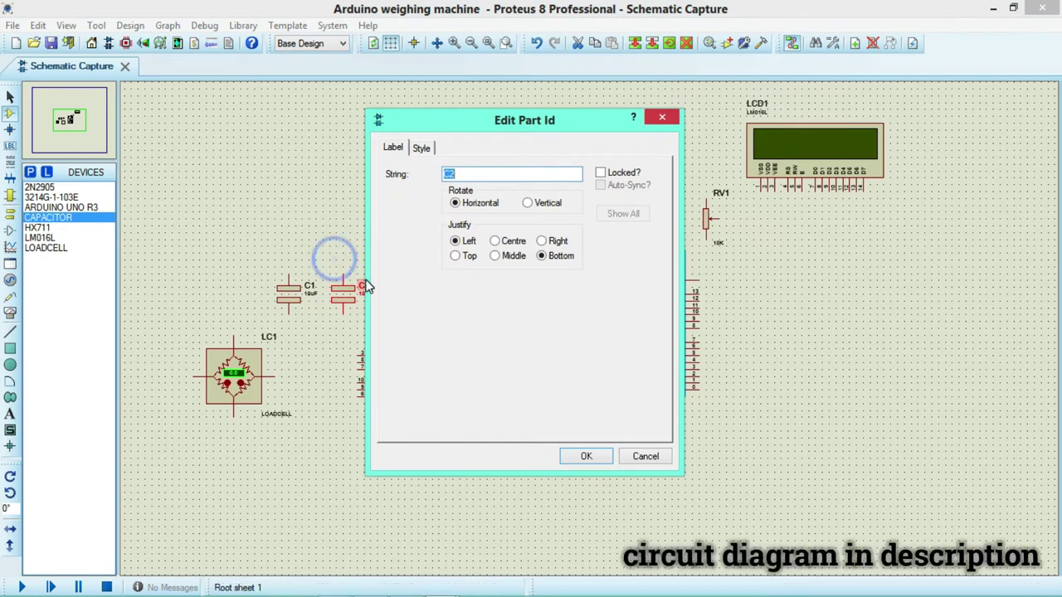
pyautogui.click(359, 293)
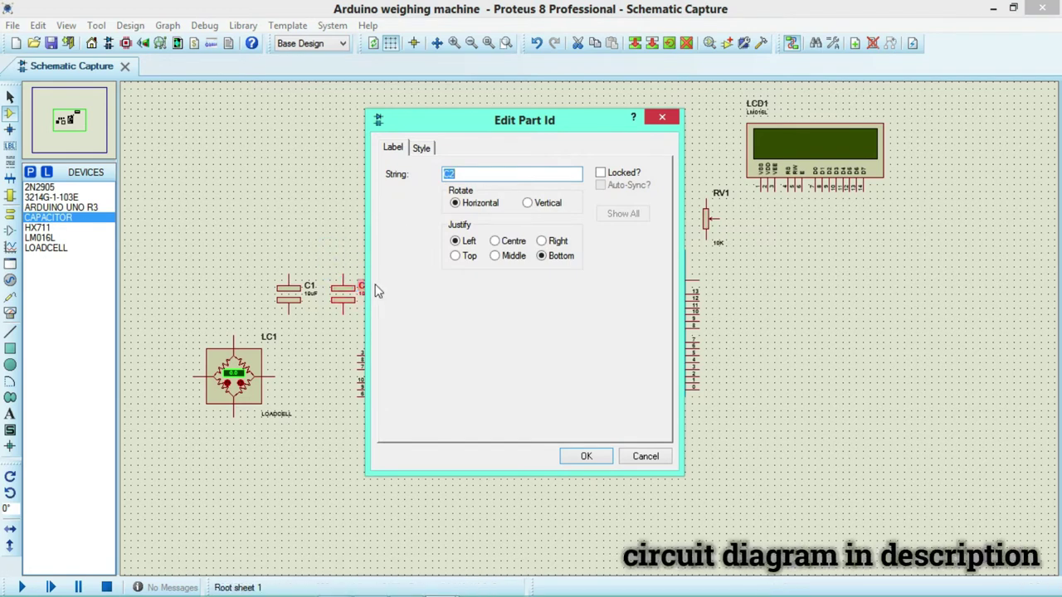
pyautogui.click(663, 117)
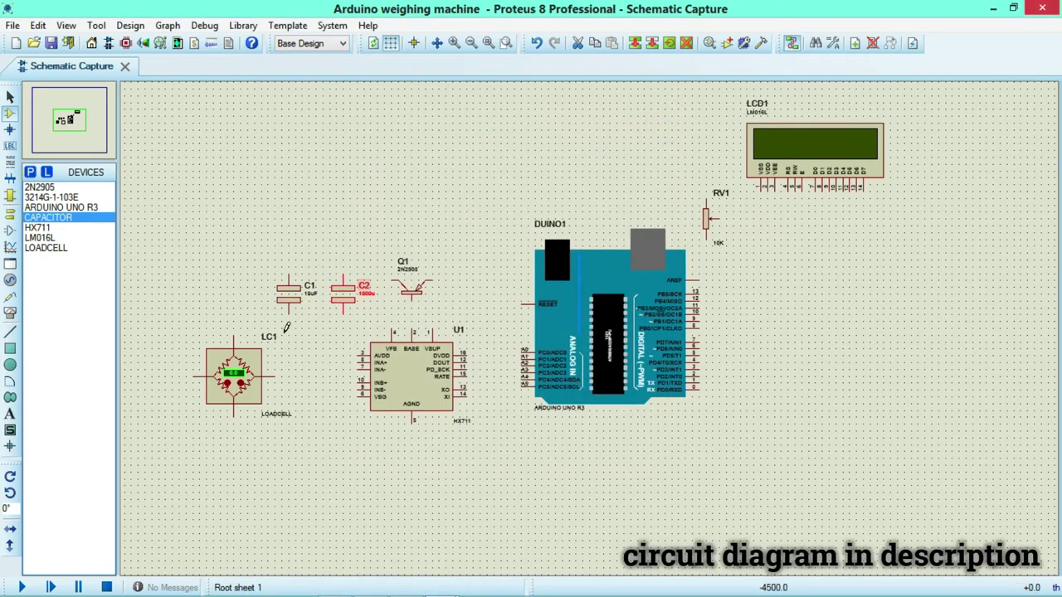
# Set the value of capacitor C2 to 0.1uF
pyautogui.click(365, 293)
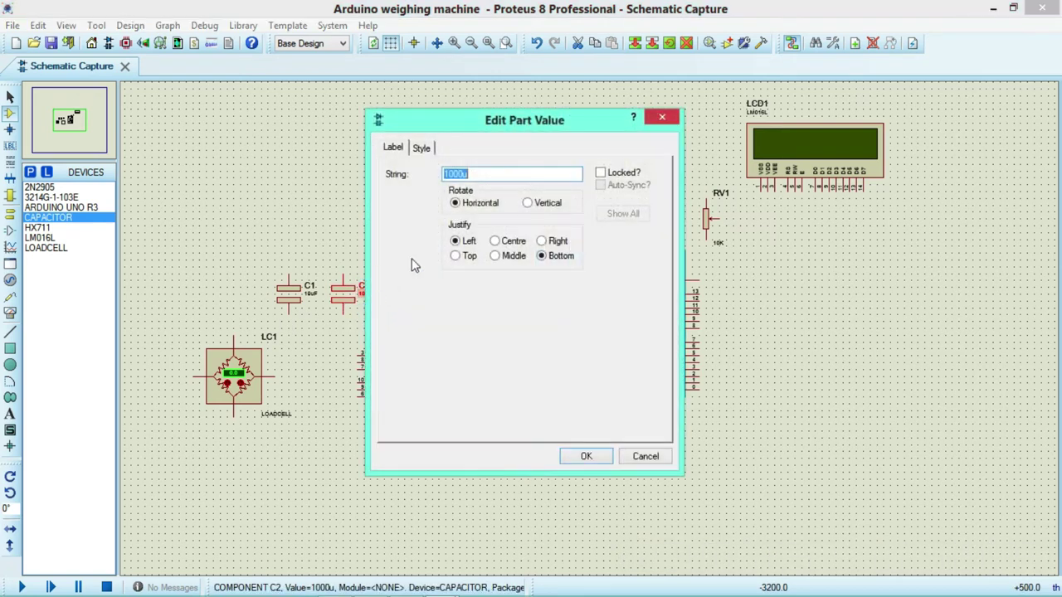
pyautogui.click(464, 174)
pyautogui.press('BackSpace')
pyautogui.press('BackSpace')
pyautogui.press('BackSpace')
pyautogui.press('BackSpace')
pyautogui.write('0.1')
pyautogui.write('f')
pyautogui.press('BackSpace')
pyautogui.write('F')
pyautogui.press('Return')
pyautogui.click(463, 170)
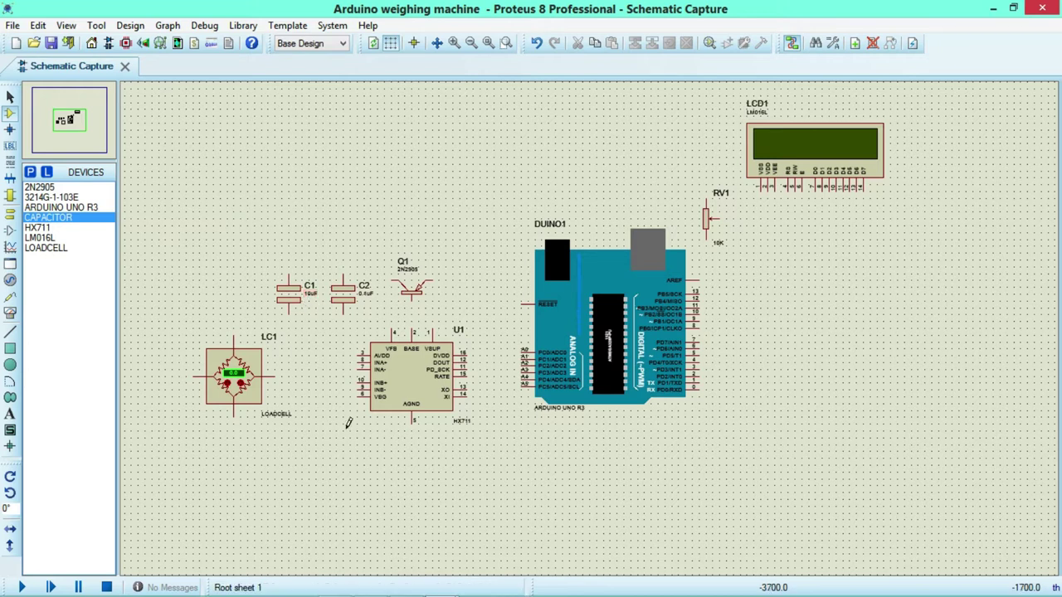
# Move the HX711 farther below the transistor and shift the load cell left to widen the gap between them
pyautogui.moveTo(404, 387); pyautogui.dragTo(411, 434)
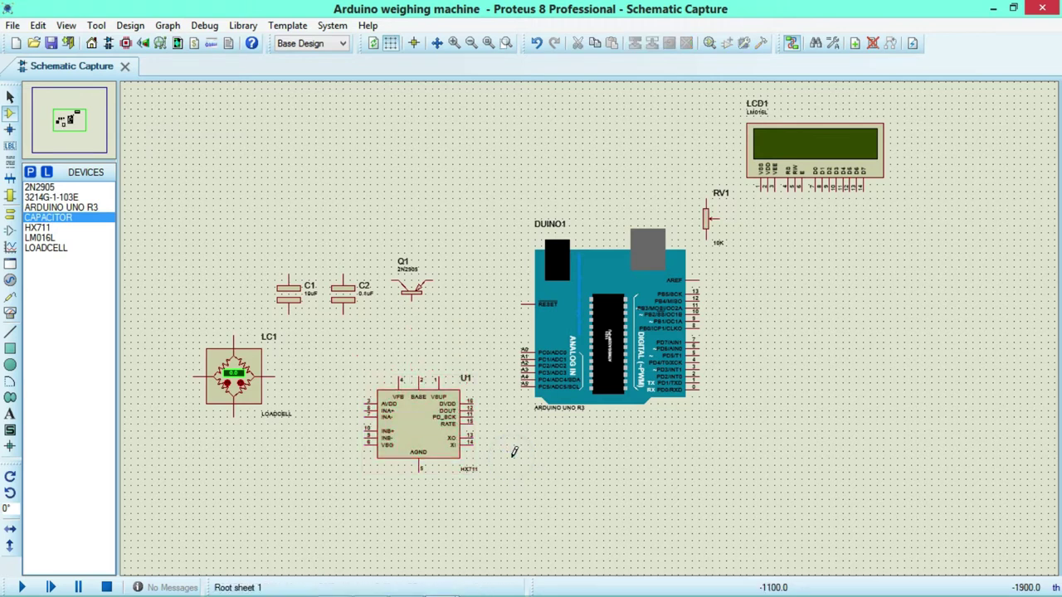
pyautogui.click(250, 386)
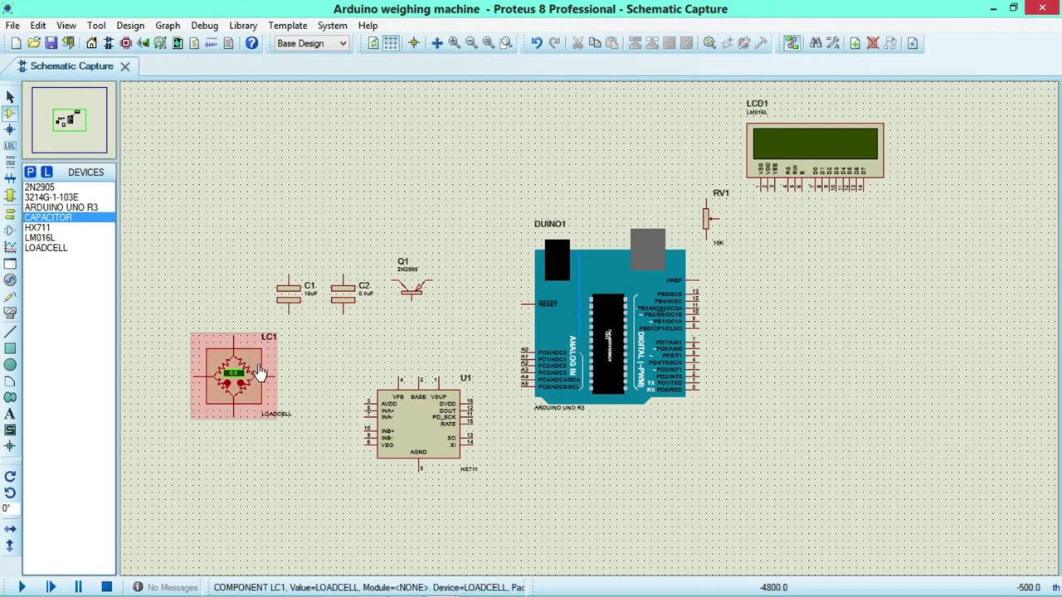
pyautogui.rightClick(260, 373)
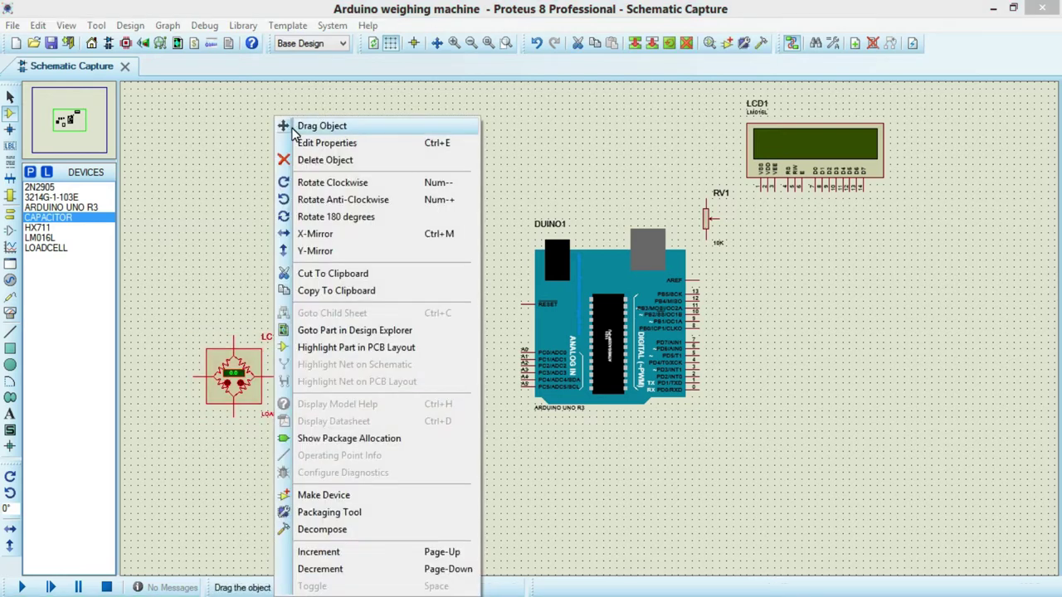
pyautogui.click(291, 129)
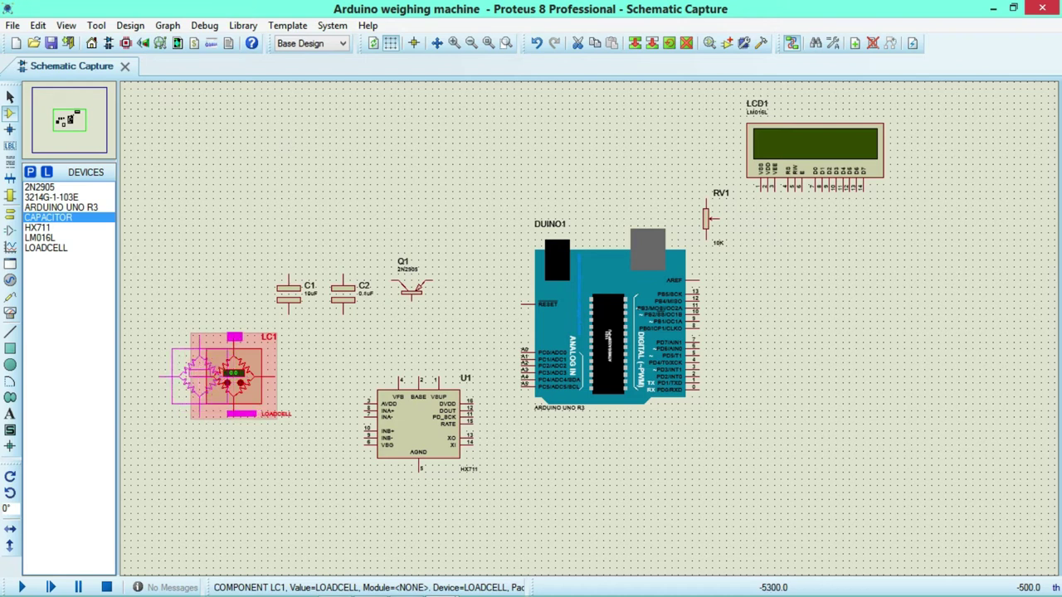
pyautogui.click(217, 353)
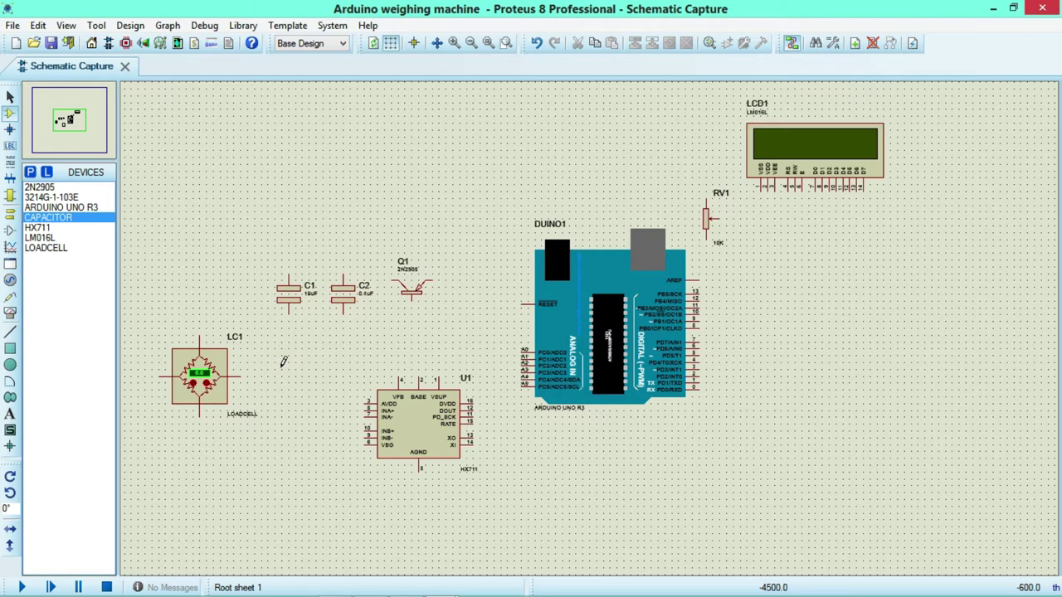
# Place a third capacitor between the load cell and the HX711 and set its value to 0.1uF
pyautogui.click(292, 361)
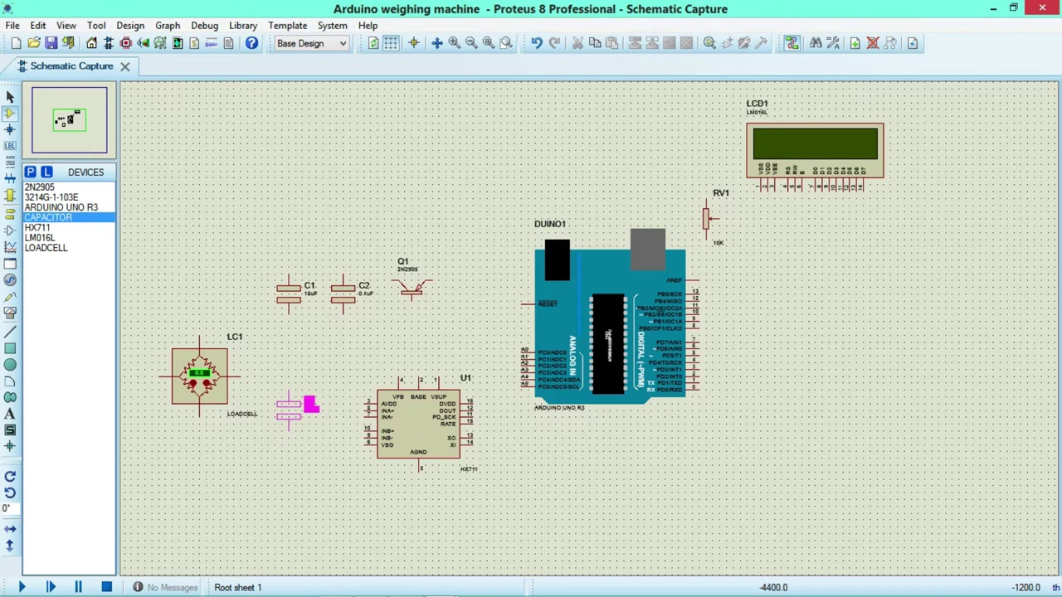
pyautogui.click(309, 404)
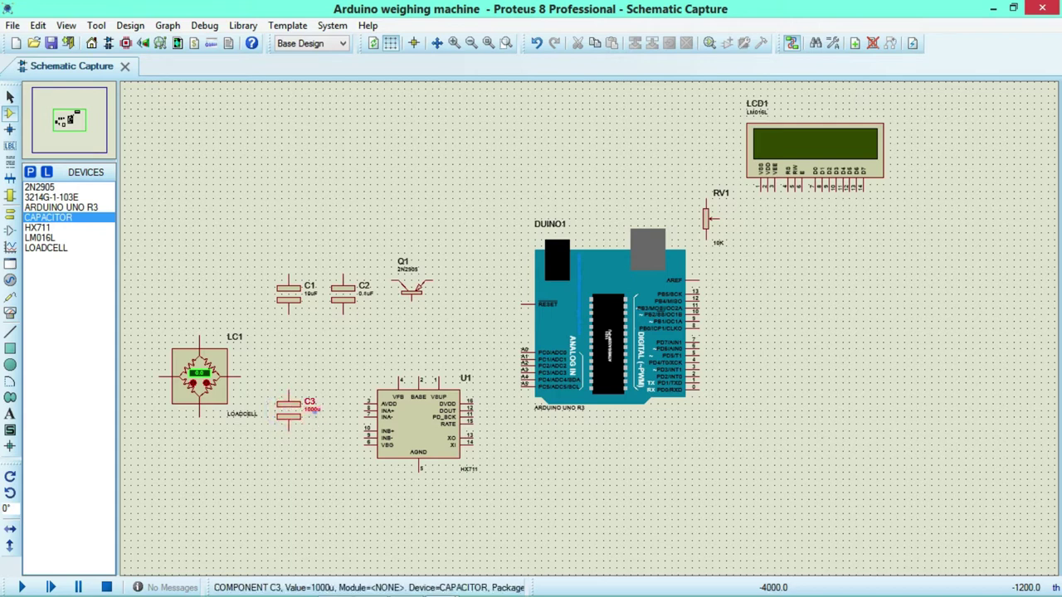
pyautogui.doubleClick(312, 409)
pyautogui.press('BackSpace')
pyautogui.write('0')
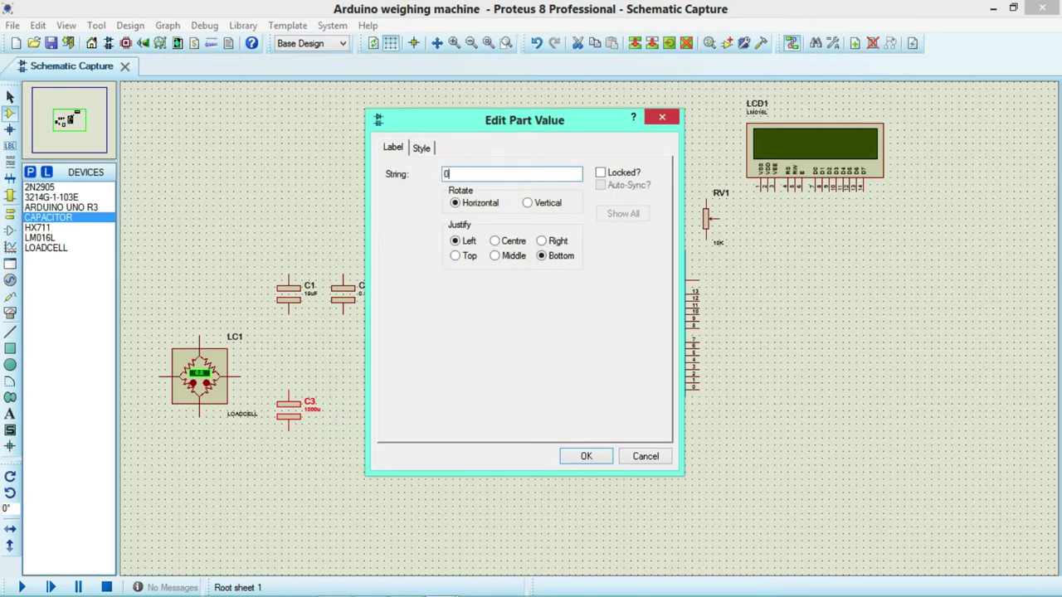
pyautogui.write('.1uF')
pyautogui.press('Return')
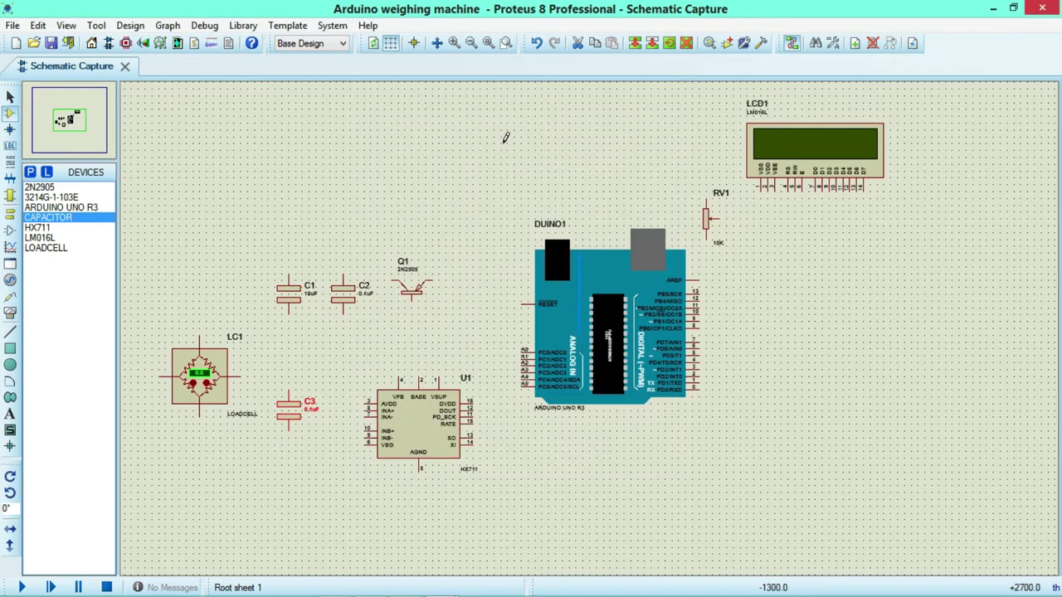
# Find the 20K 0.6W metal film resistor MINRES20K in the parts library and add it to the device list
pyautogui.click(441, 346)
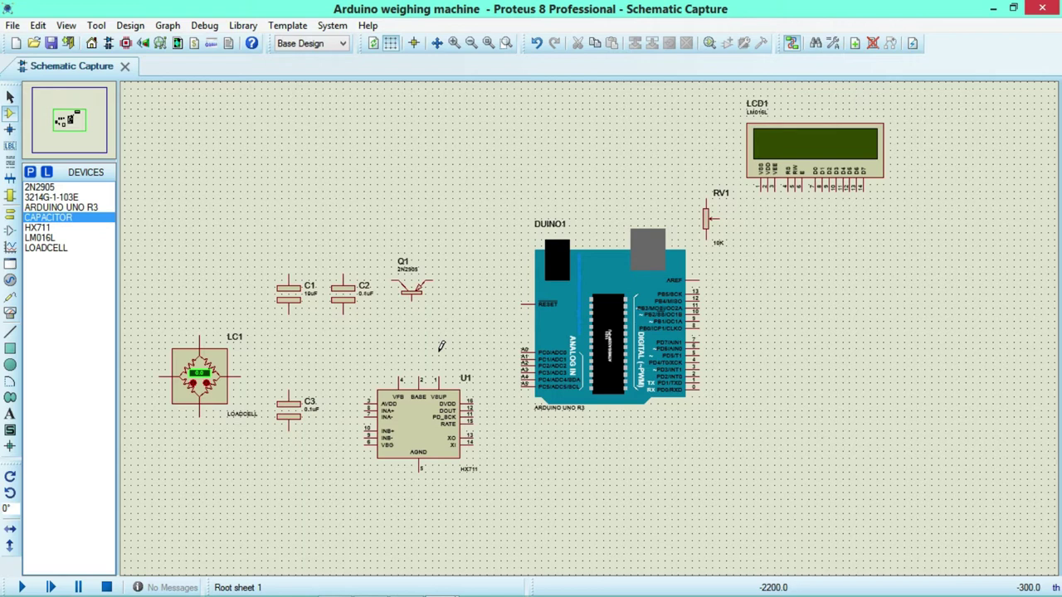
pyautogui.click(30, 173)
pyautogui.click(220, 130)
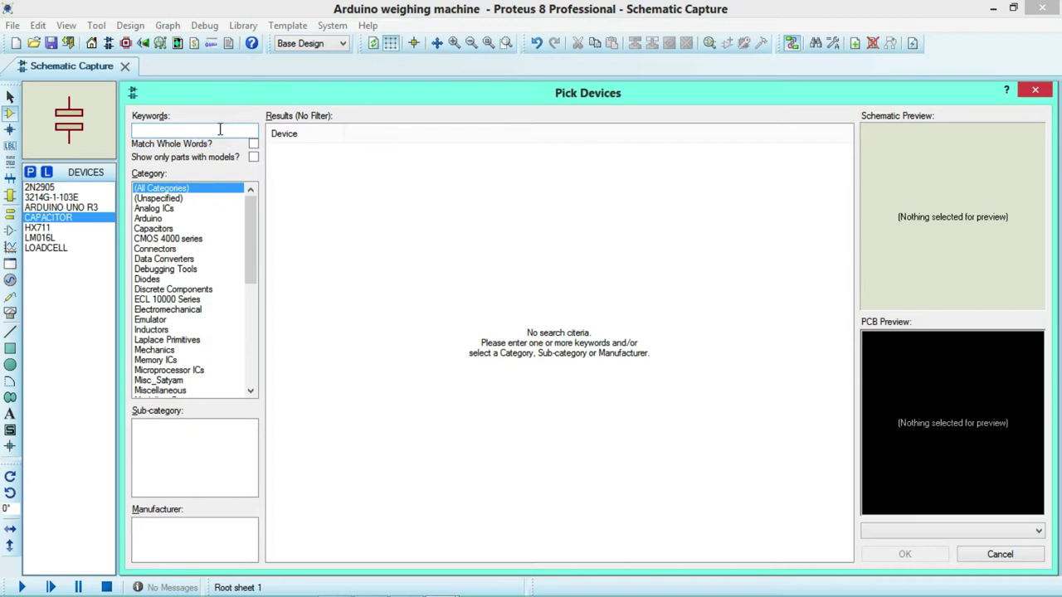
pyautogui.write('20k')
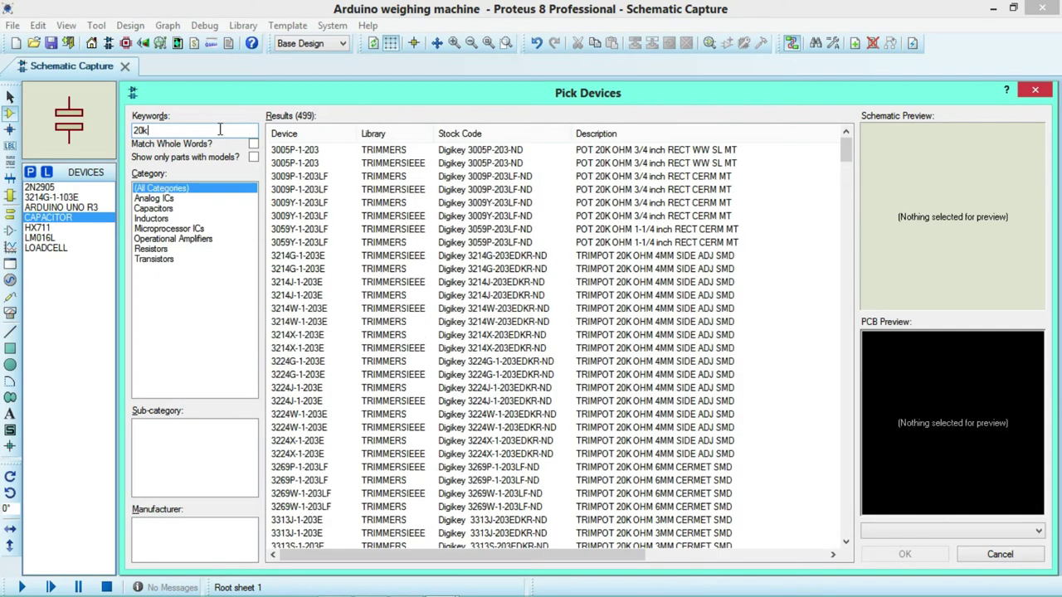
pyautogui.click(166, 259)
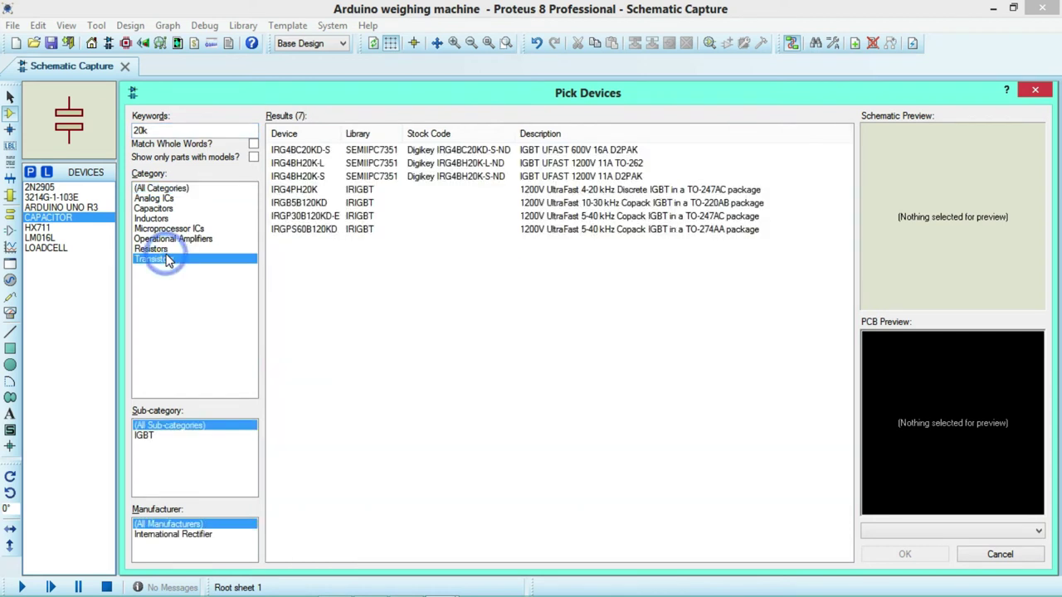
pyautogui.click(166, 250)
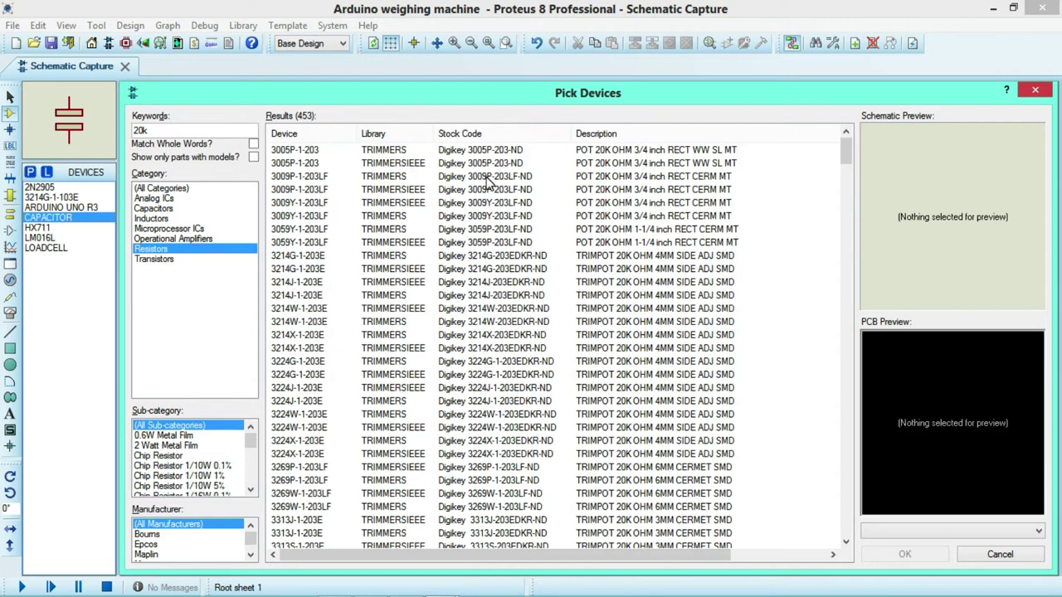
pyautogui.click(153, 437)
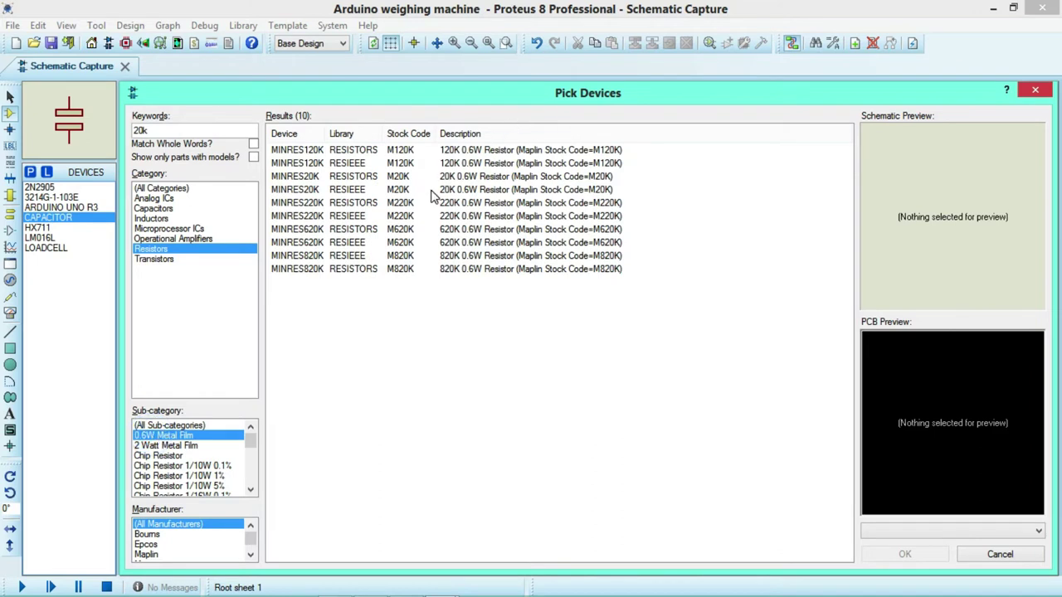
pyautogui.click(457, 193)
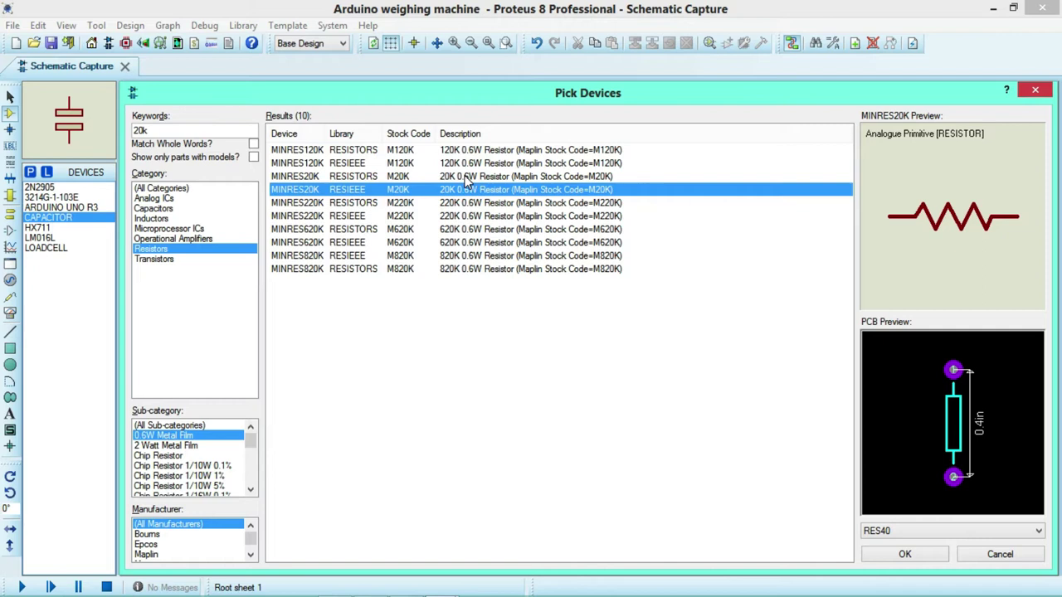
pyautogui.click(467, 176)
pyautogui.click(465, 190)
pyautogui.click(894, 559)
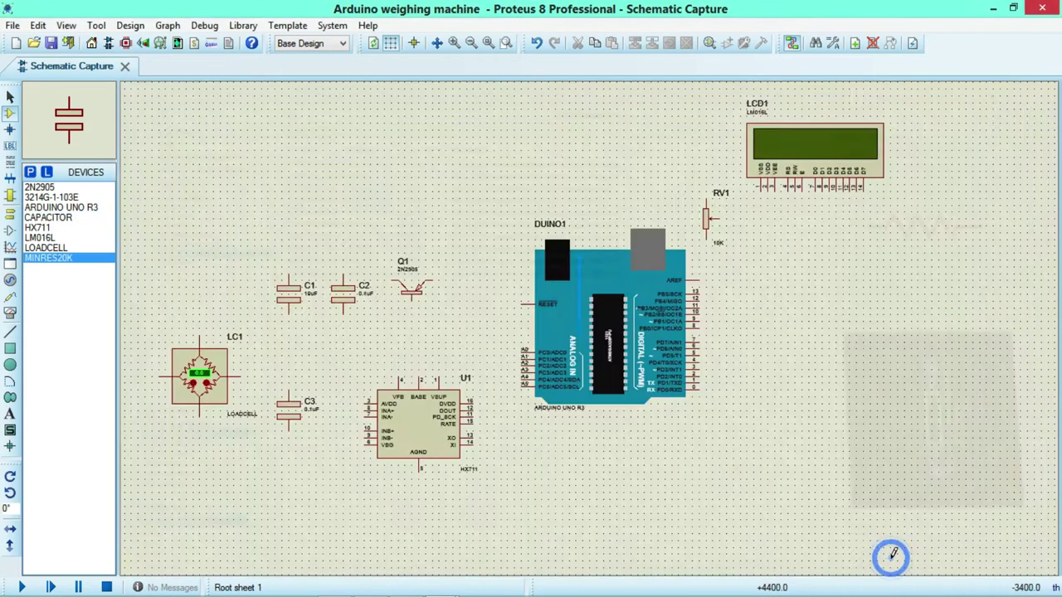
# Place two 20k resistors in the space between transistor Q1 and the HX711
pyautogui.click(368, 328)
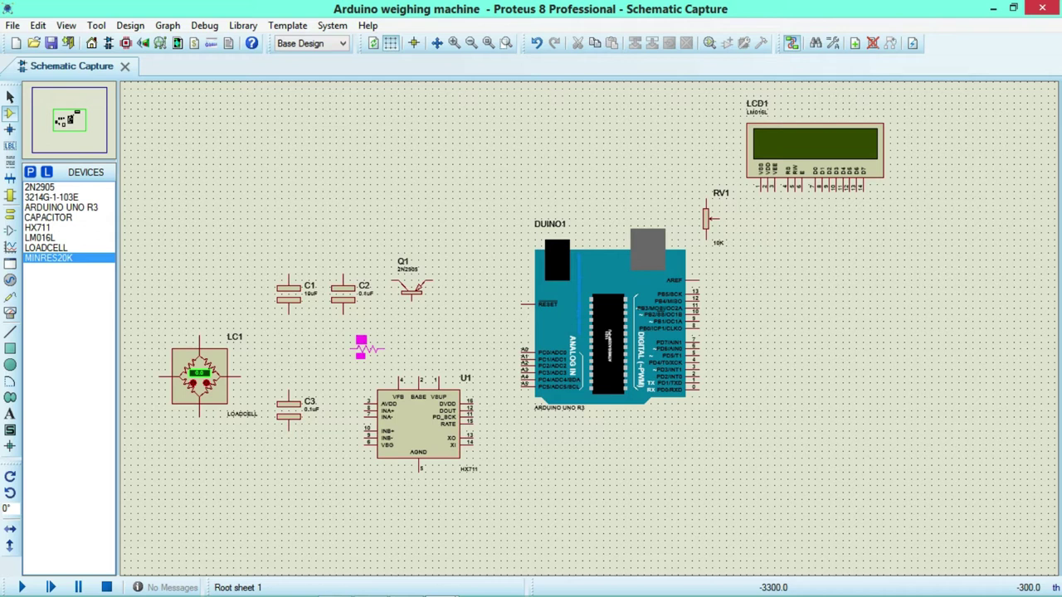
pyautogui.click(363, 345)
pyautogui.click(400, 316)
pyautogui.click(399, 321)
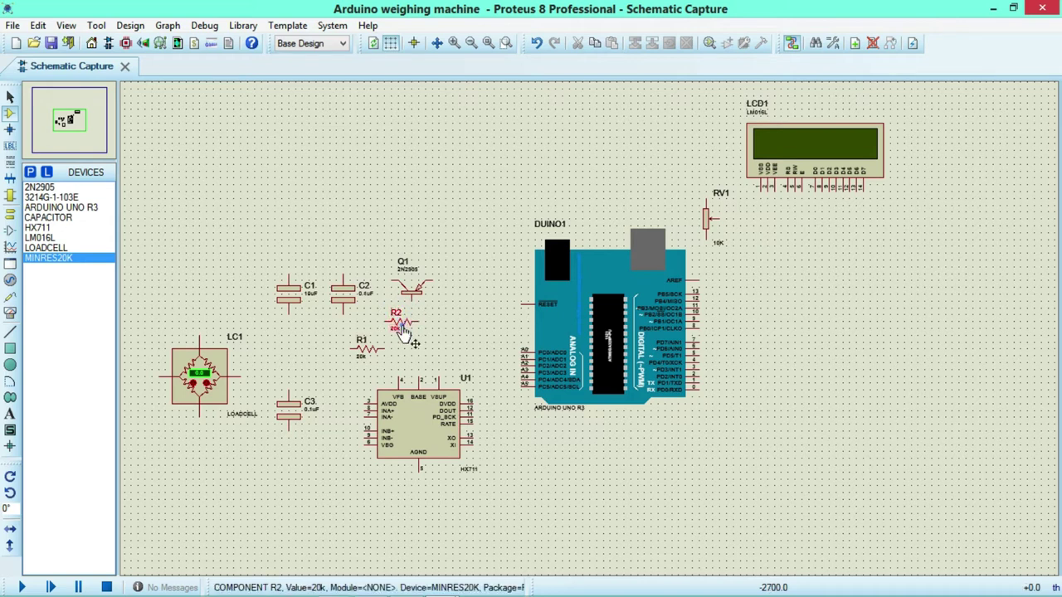
# Set the value of resistor R2 to 8k2
pyautogui.doubleClick(401, 327)
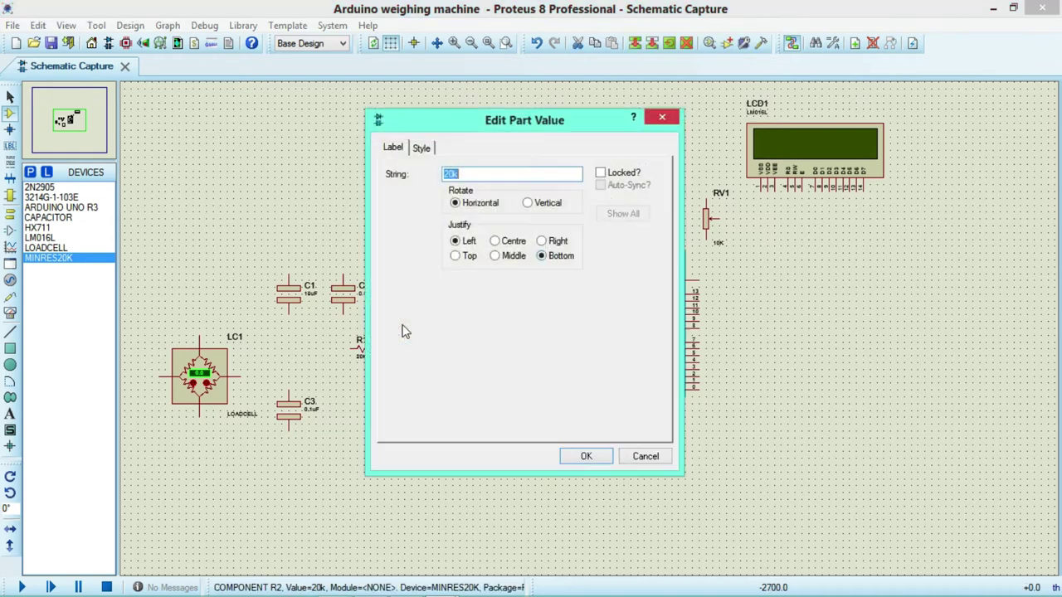
pyautogui.click(453, 174)
pyautogui.press('BackSpace')
pyautogui.press('BackSpace')
pyautogui.write('8k2')
pyautogui.press('Return')
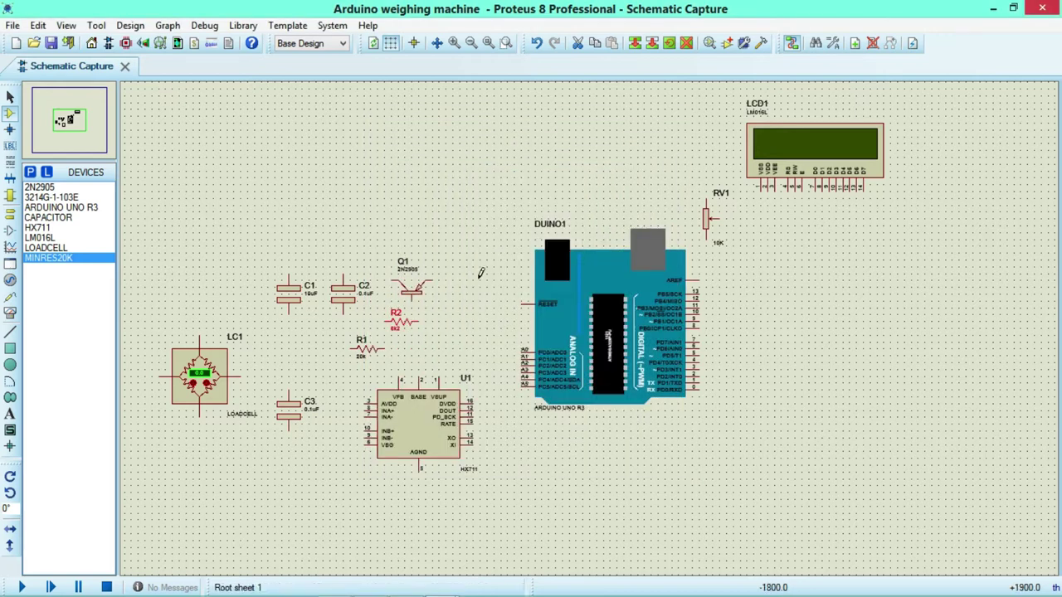
# Rotate resistor R2 clockwise and align it above the right end of R1, with its lower end wired to R1
pyautogui.rightClick(406, 327)
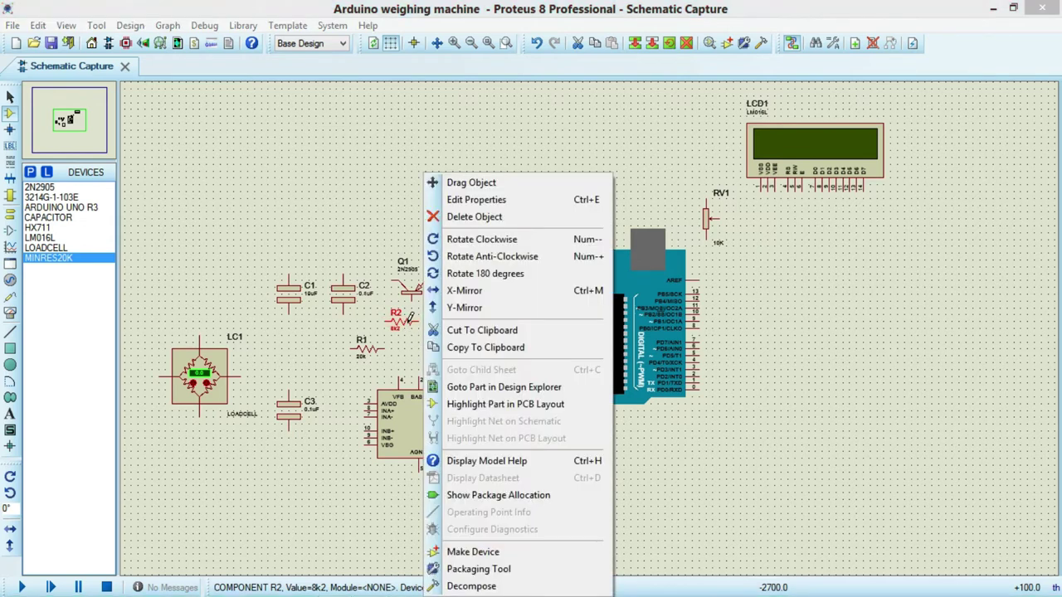
pyautogui.click(452, 239)
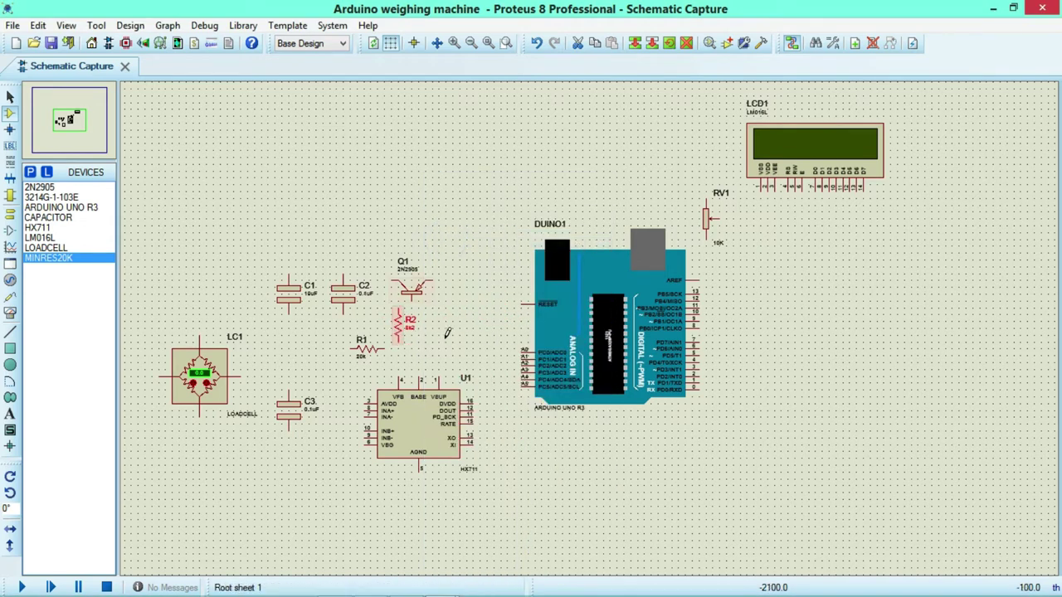
pyautogui.click(406, 327)
pyautogui.click(435, 336)
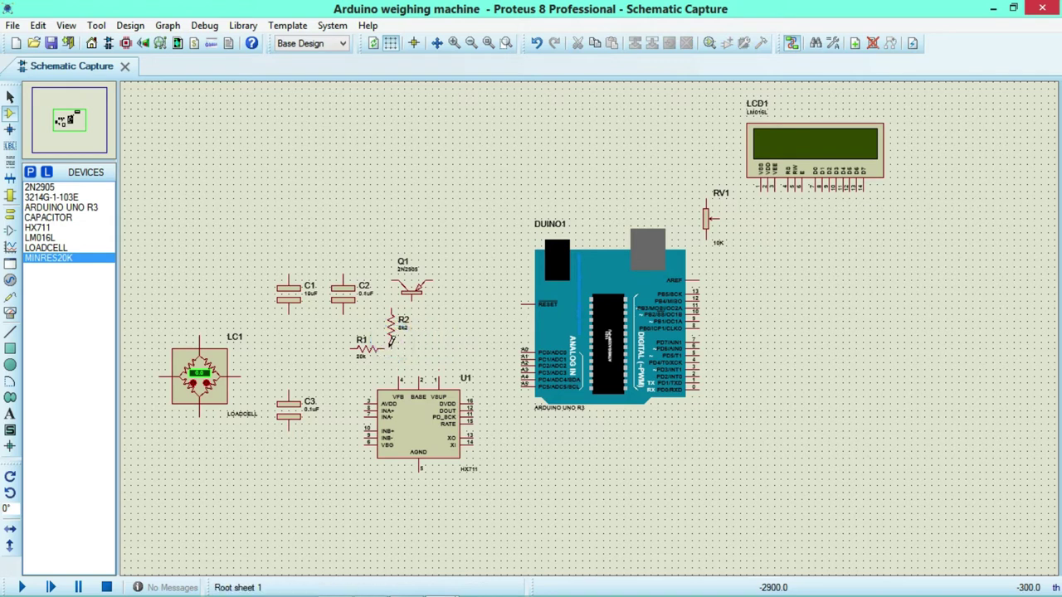
pyautogui.click(387, 343)
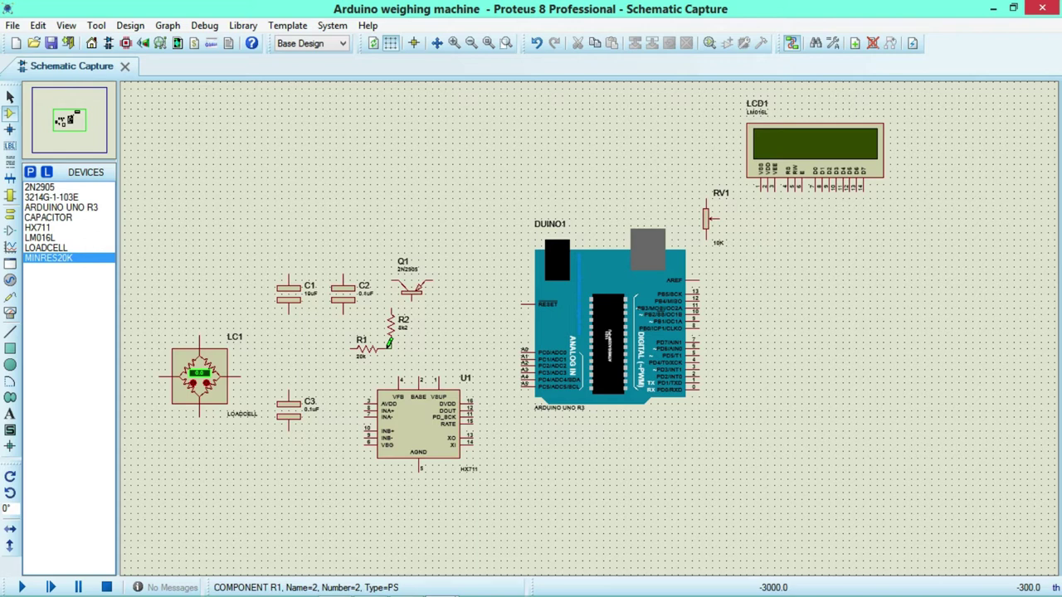
# Move transistor Q1 slightly up and run a wire from its base down toward the HX711's BASE pin
pyautogui.click(414, 292)
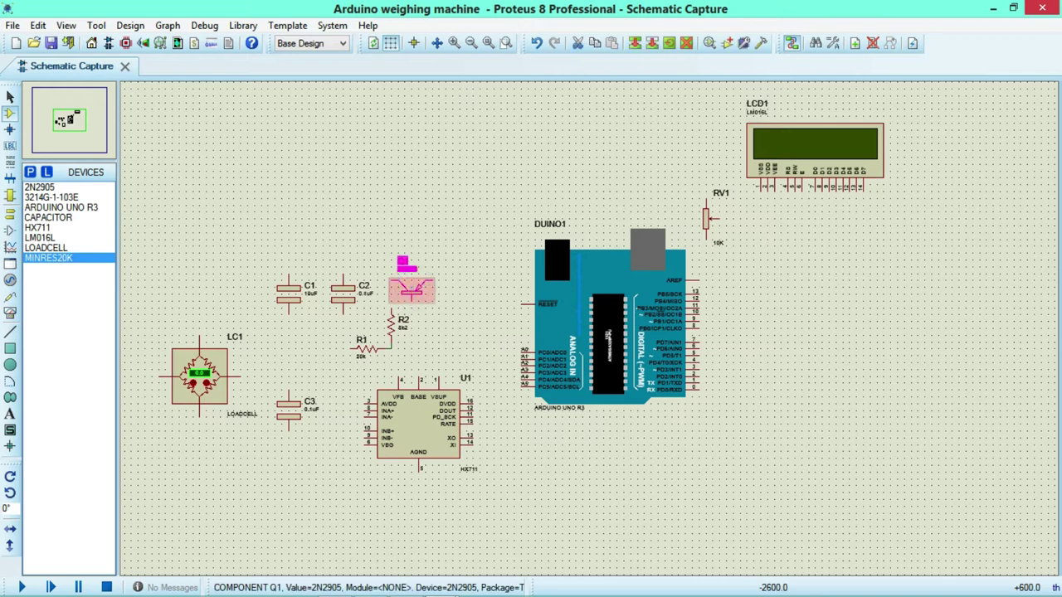
pyautogui.click(446, 282)
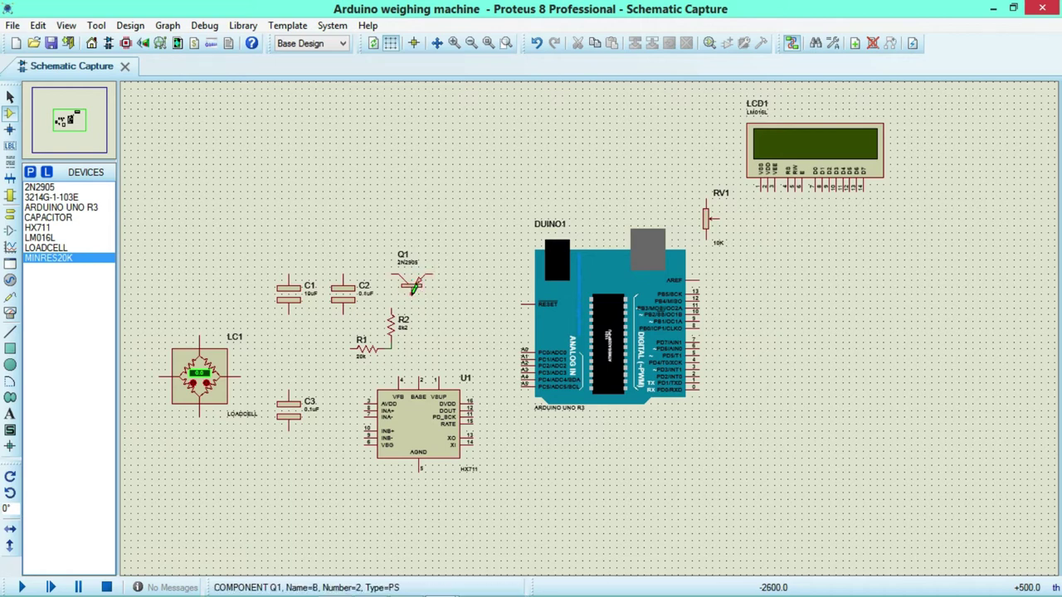
pyautogui.click(413, 287)
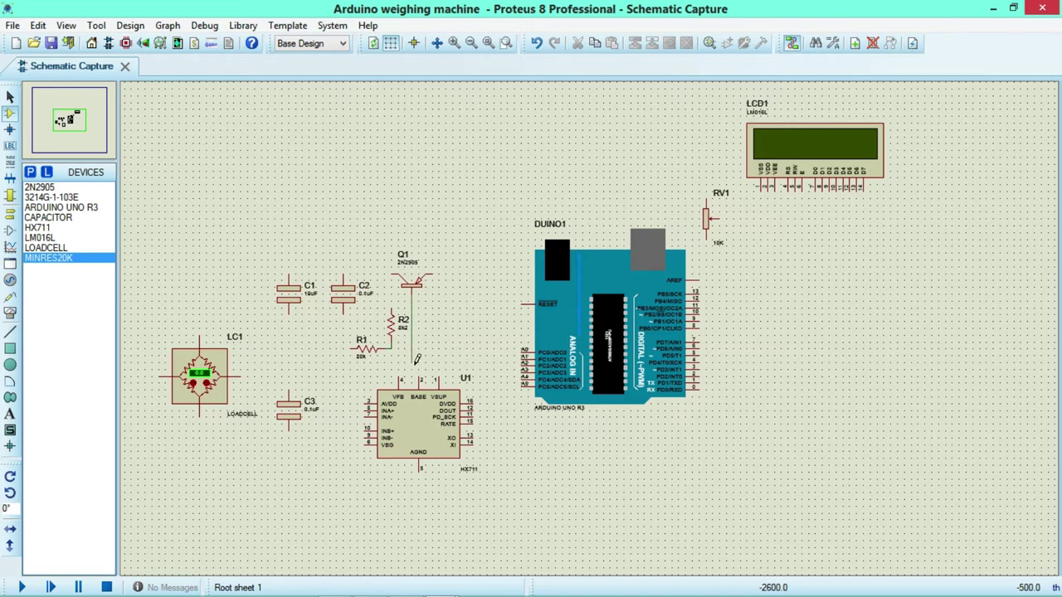